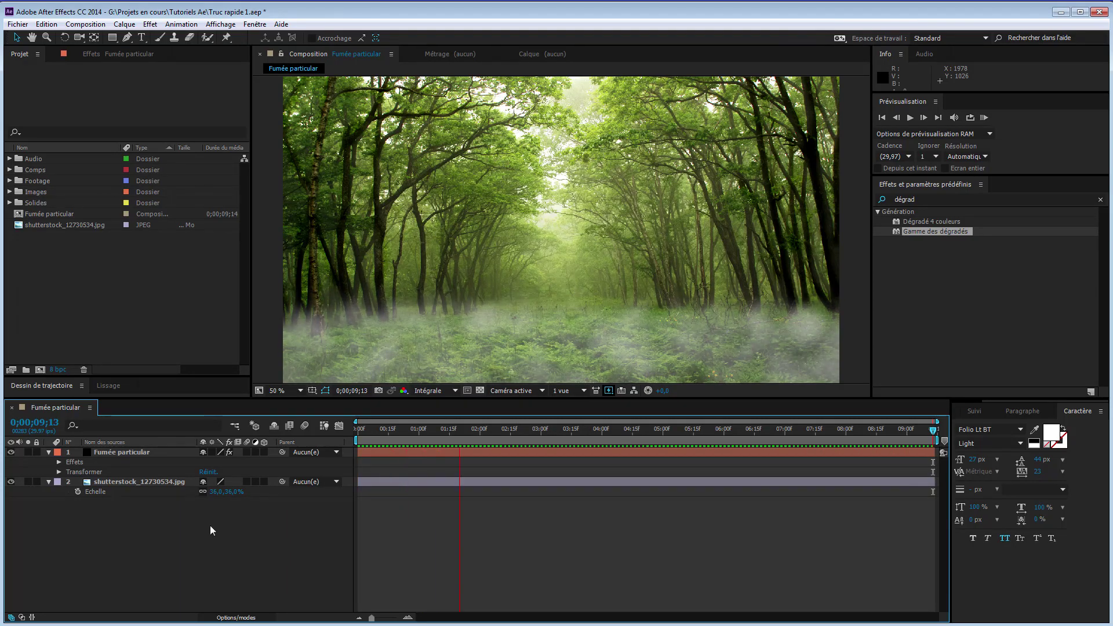
# Step: Create a composition named "fumée particular tutoriel" with the HDTV 1080 29,97 preset and a 10-second duration
pyautogui.click(267, 546)
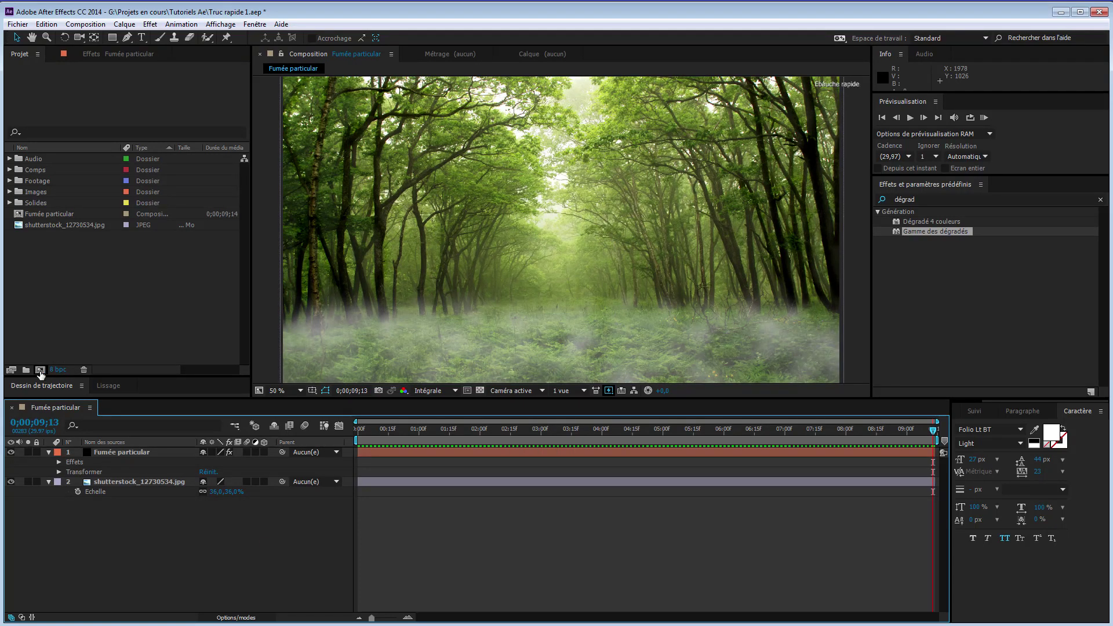
pyautogui.click(40, 369)
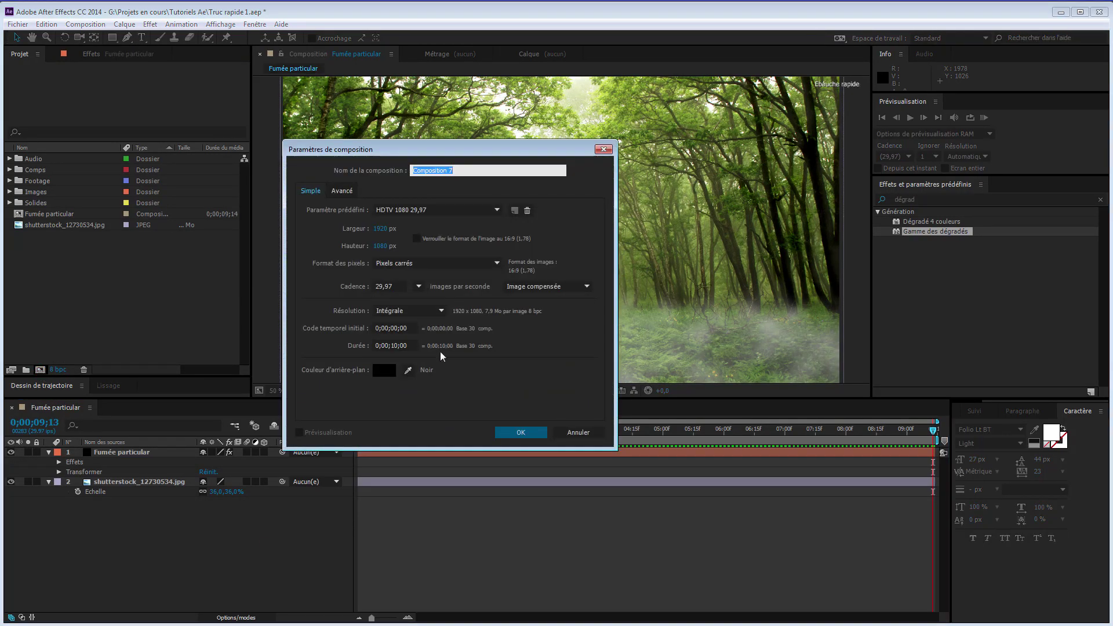
pyautogui.press('BackSpace')
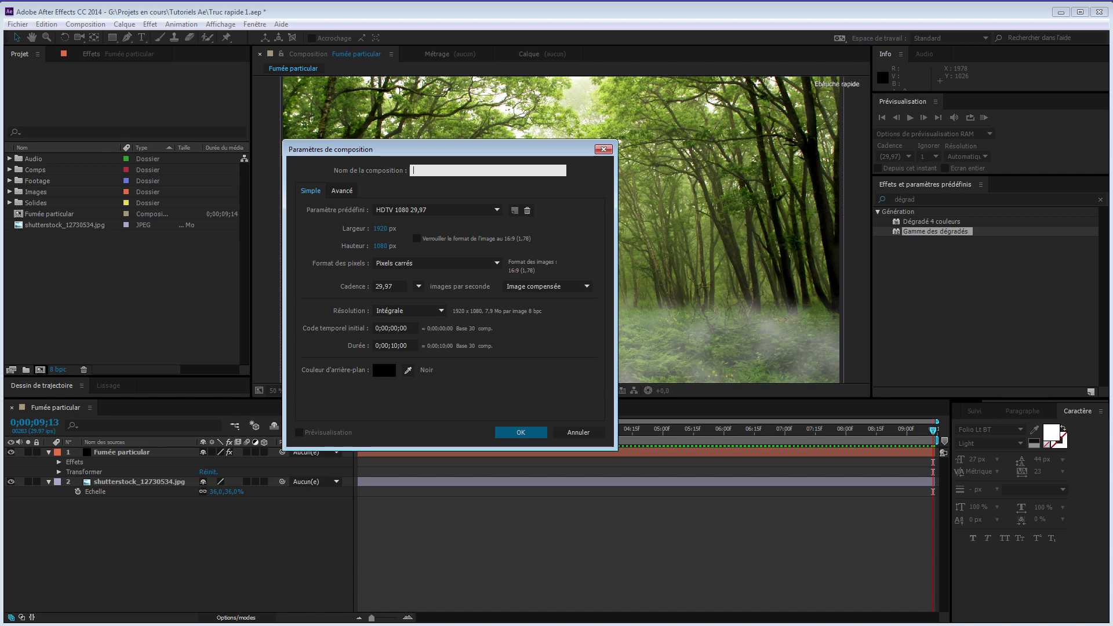
pyautogui.write('fumée particula')
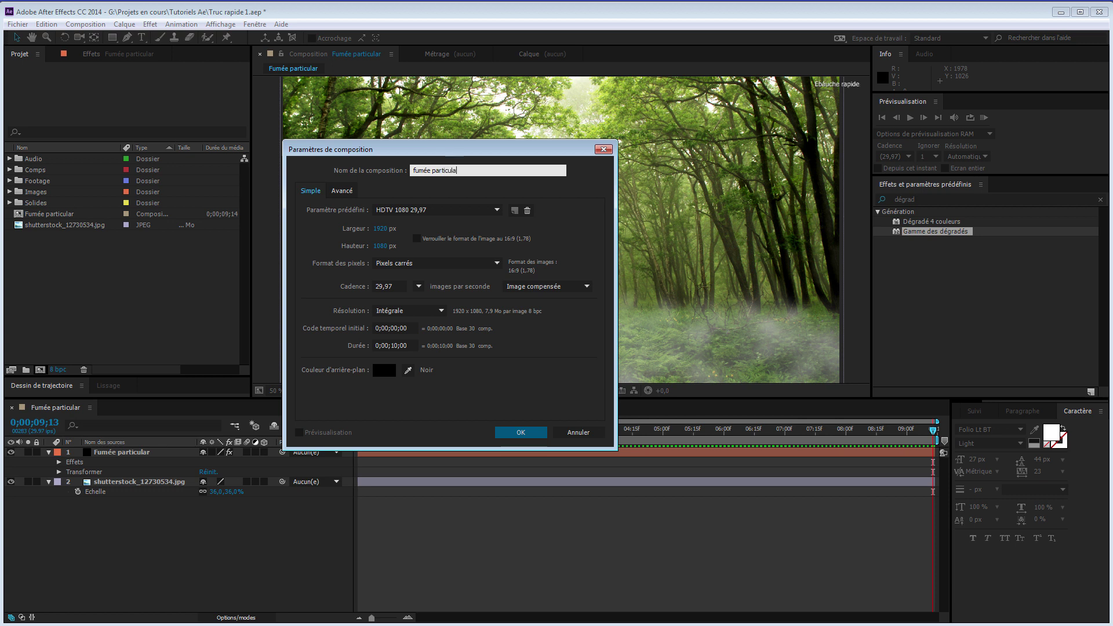
pyautogui.write('r ti')
pyautogui.write('toriel')
pyautogui.click(521, 433)
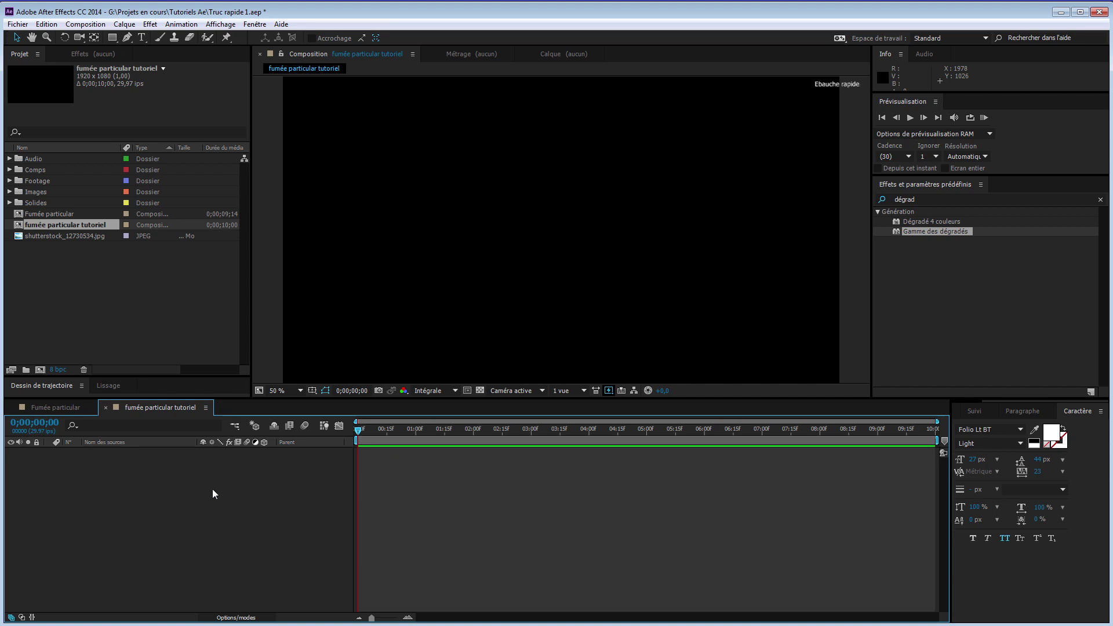
# Step: Add a black 1920 x 1080 px solid named Particular to the new composition
pyautogui.rightClick(165, 457)
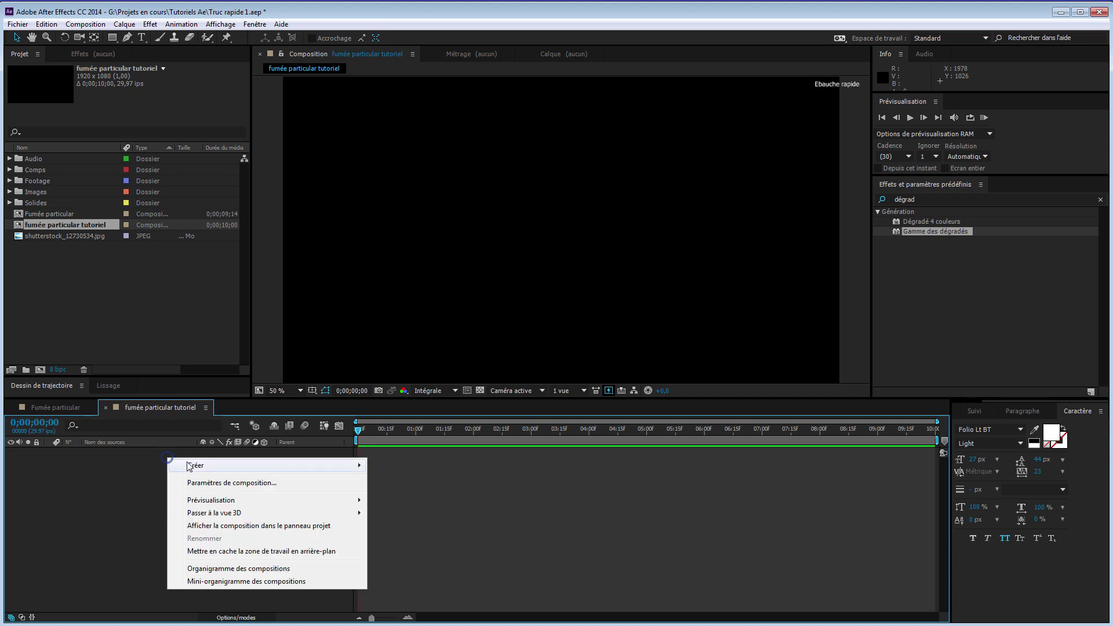
pyautogui.moveTo(212, 467)
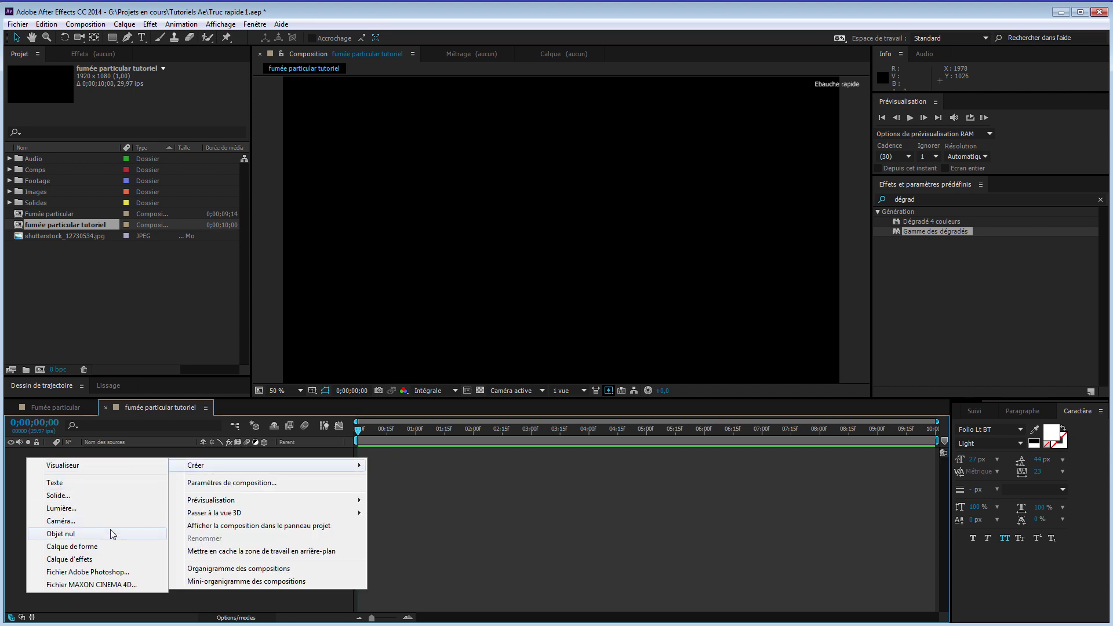
pyautogui.click(86, 495)
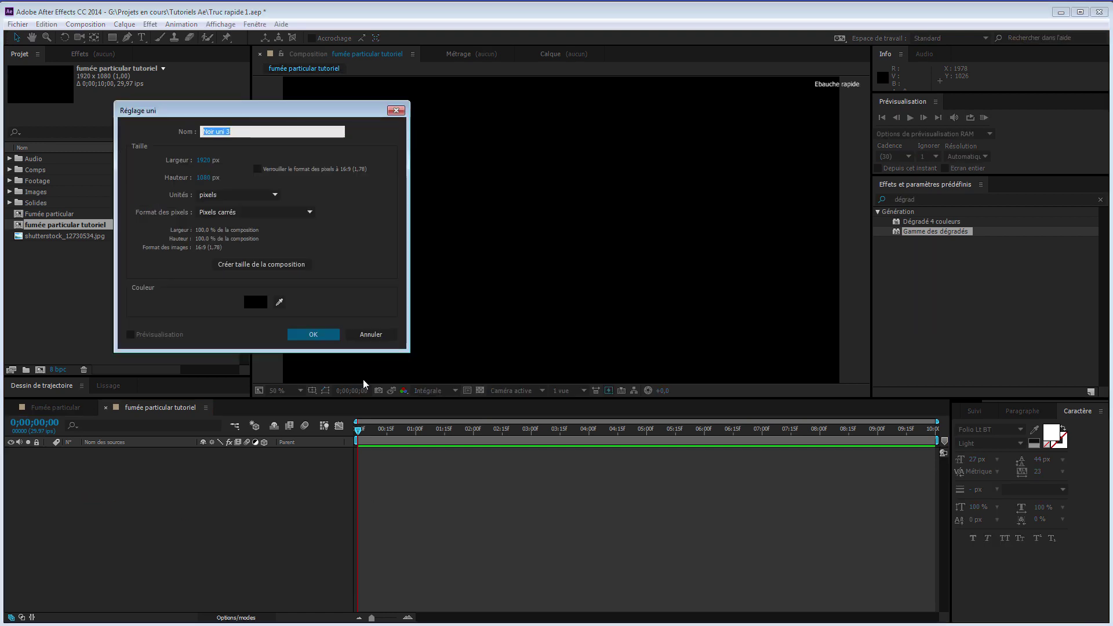
pyautogui.write('Particular')
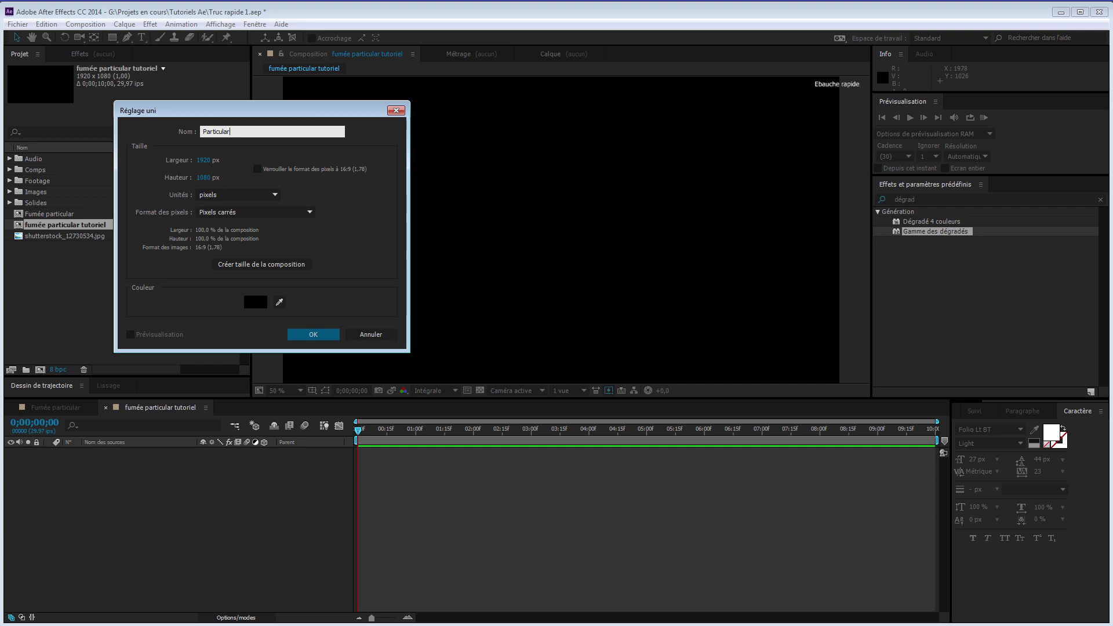
pyautogui.click(313, 335)
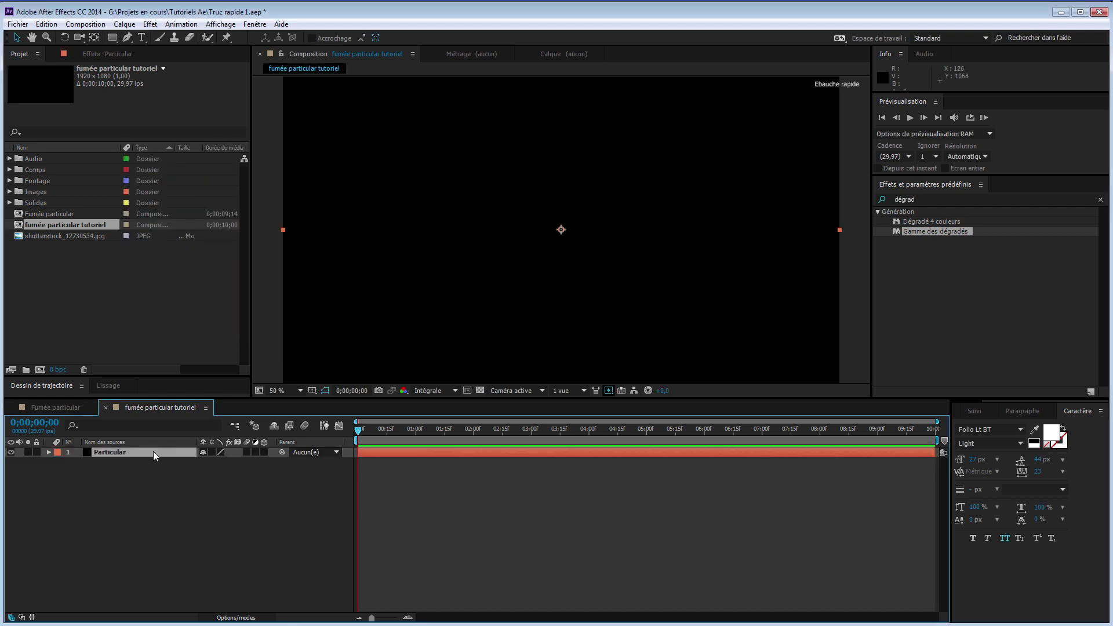
# Step: Apply the Trapcode Particular effect to the Particular solid
pyautogui.click(116, 53)
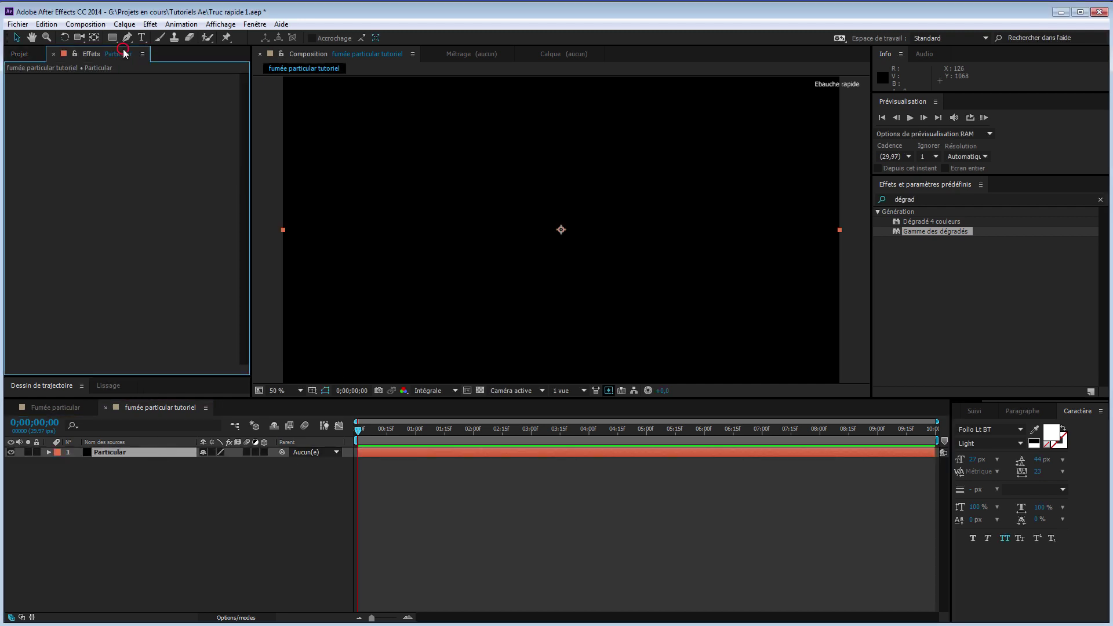
pyautogui.rightClick(134, 115)
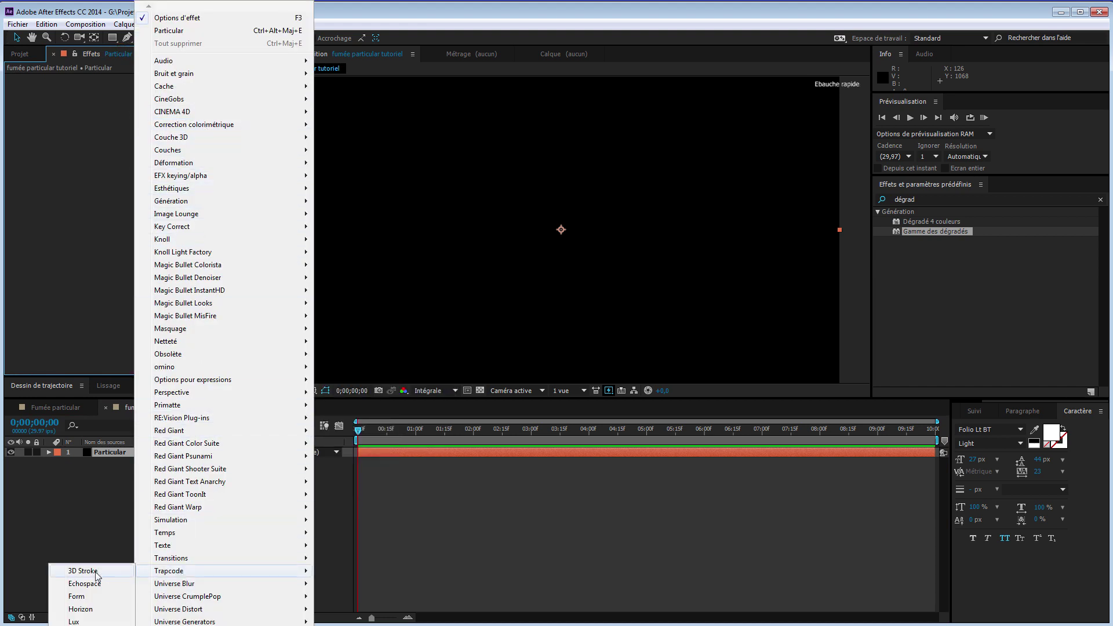
pyautogui.click(87, 570)
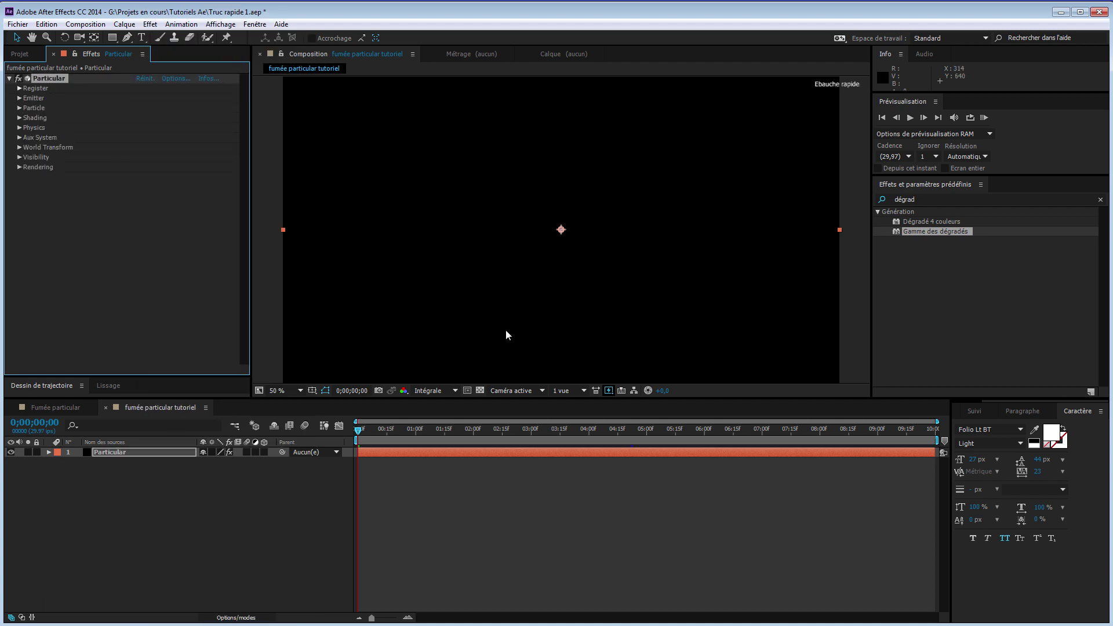
# Step: Scrub through the composition to examine the default particle emission, and return to the first frame
pyautogui.moveTo(359, 431); pyautogui.dragTo(552, 450)
pyautogui.press('Home')
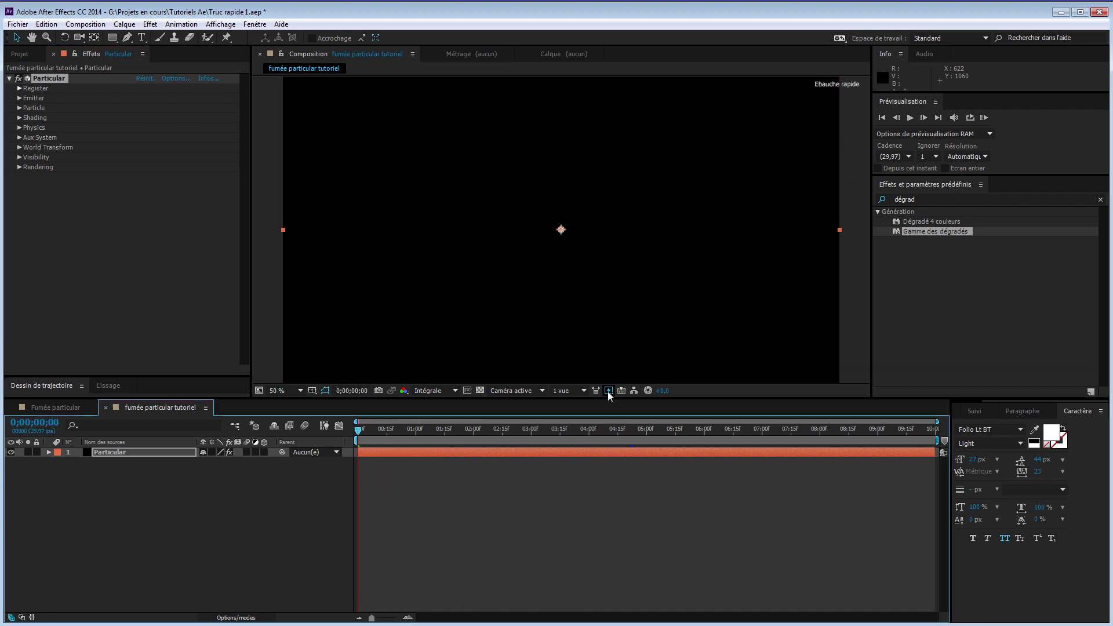
pyautogui.click(608, 391)
pyautogui.moveTo(416, 434); pyautogui.dragTo(345, 436)
pyautogui.moveTo(418, 440); pyautogui.dragTo(672, 421)
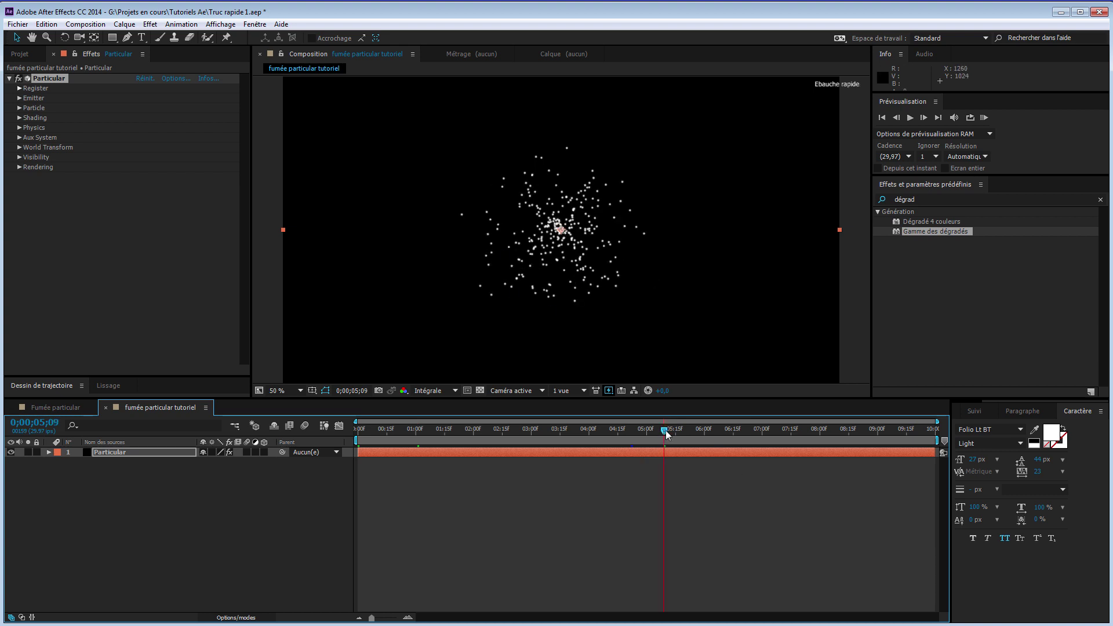
pyautogui.moveTo(666, 434); pyautogui.dragTo(355, 439)
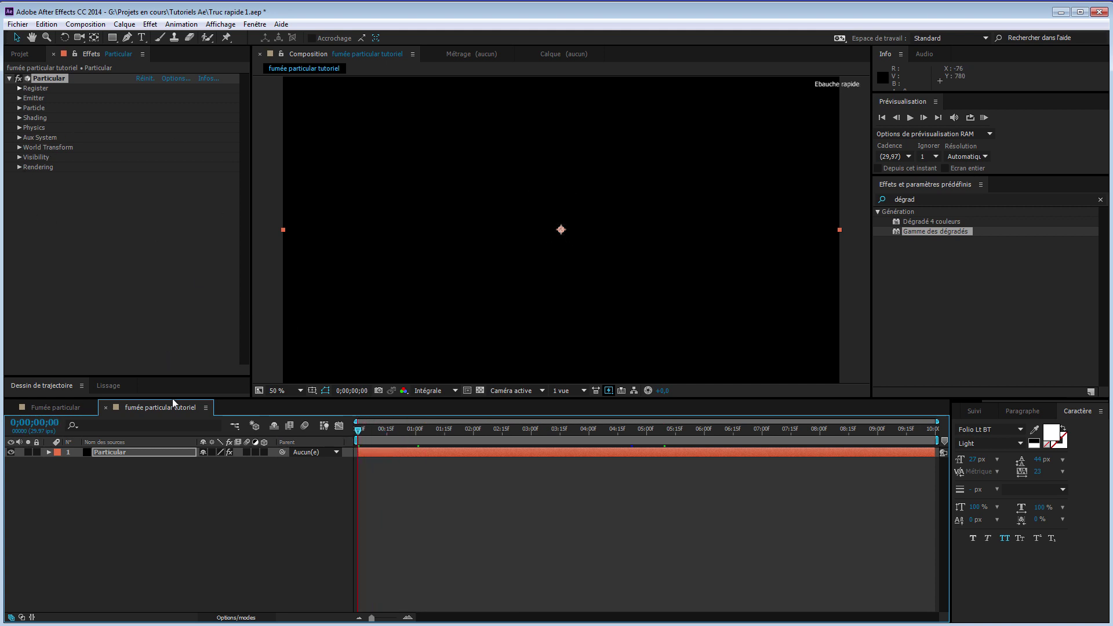
# Step: Set Pre Run to 100 in the emitter's Emission Extras and check the particles at the first frame
pyautogui.click(19, 98)
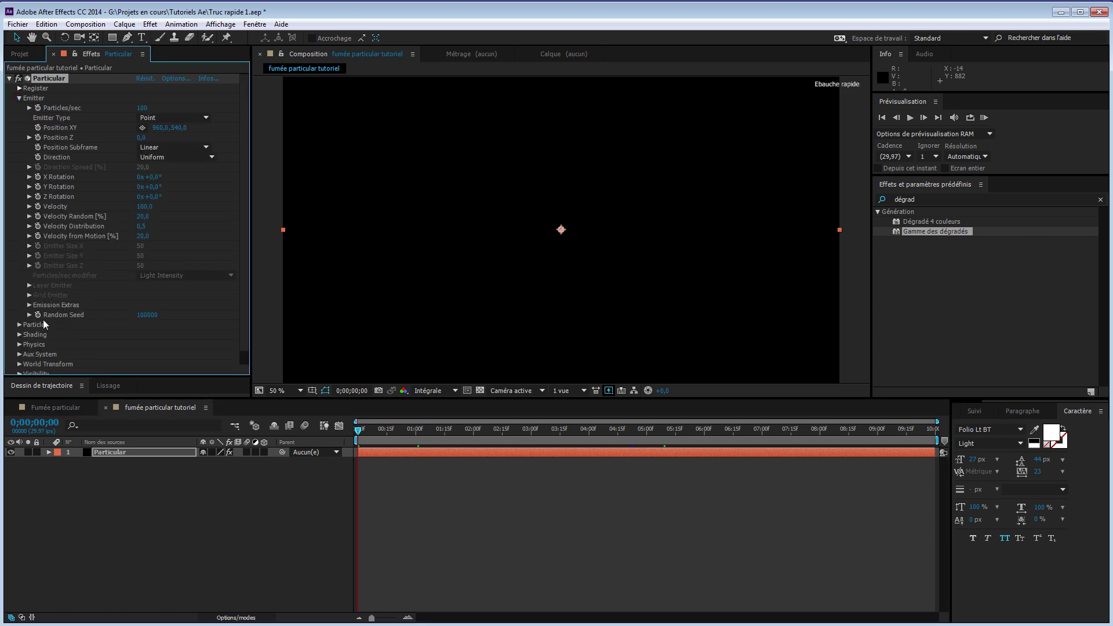
pyautogui.click(30, 306)
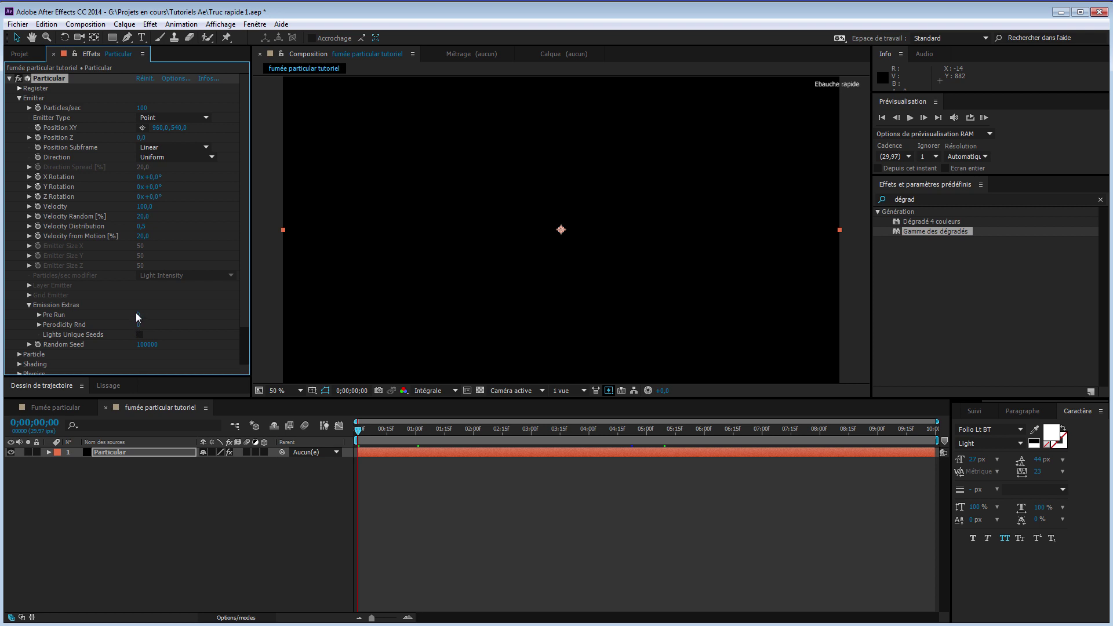
pyautogui.moveTo(138, 315); pyautogui.dragTo(219, 315)
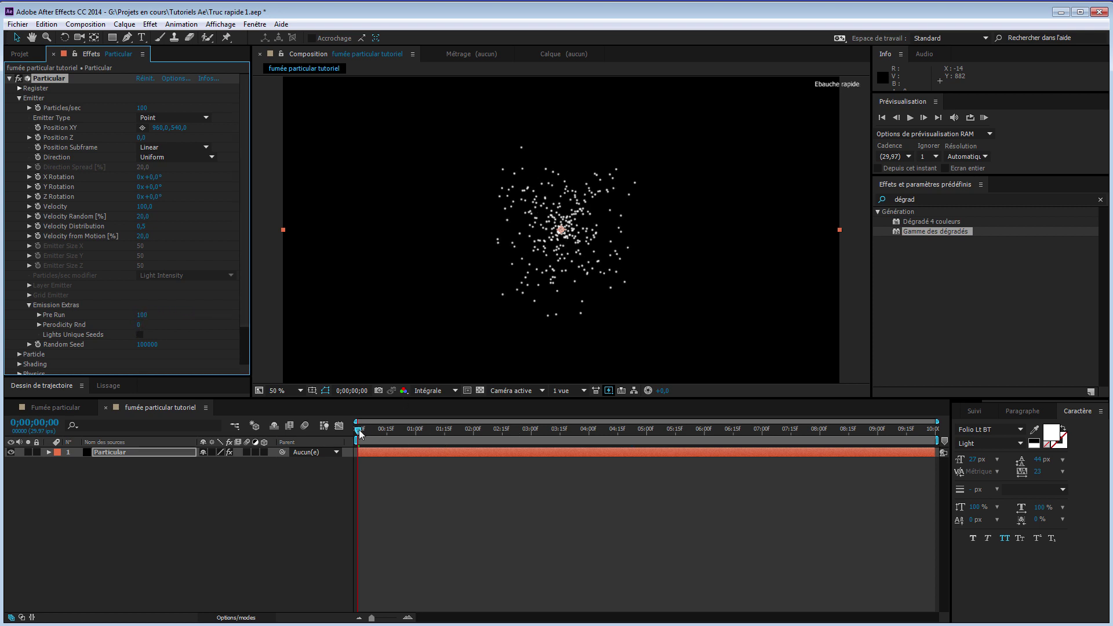
pyautogui.moveTo(359, 432); pyautogui.dragTo(319, 436)
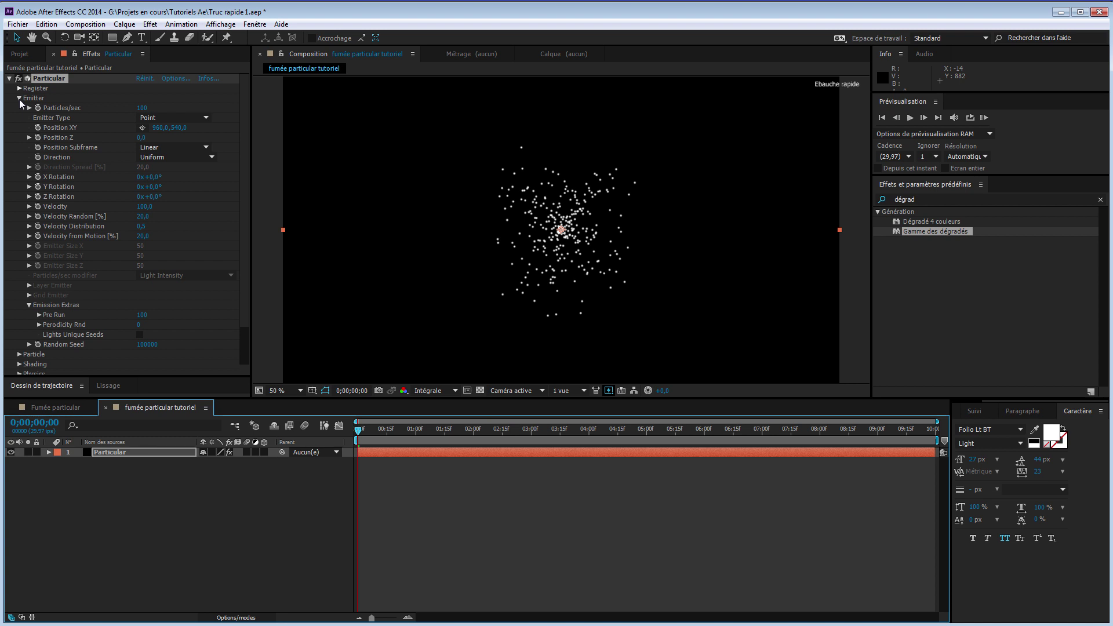
# Step: Set the emitter type to Box, widen Emitter Size X to about 3087 and raise Particles/sec to about 300
pyautogui.click(175, 117)
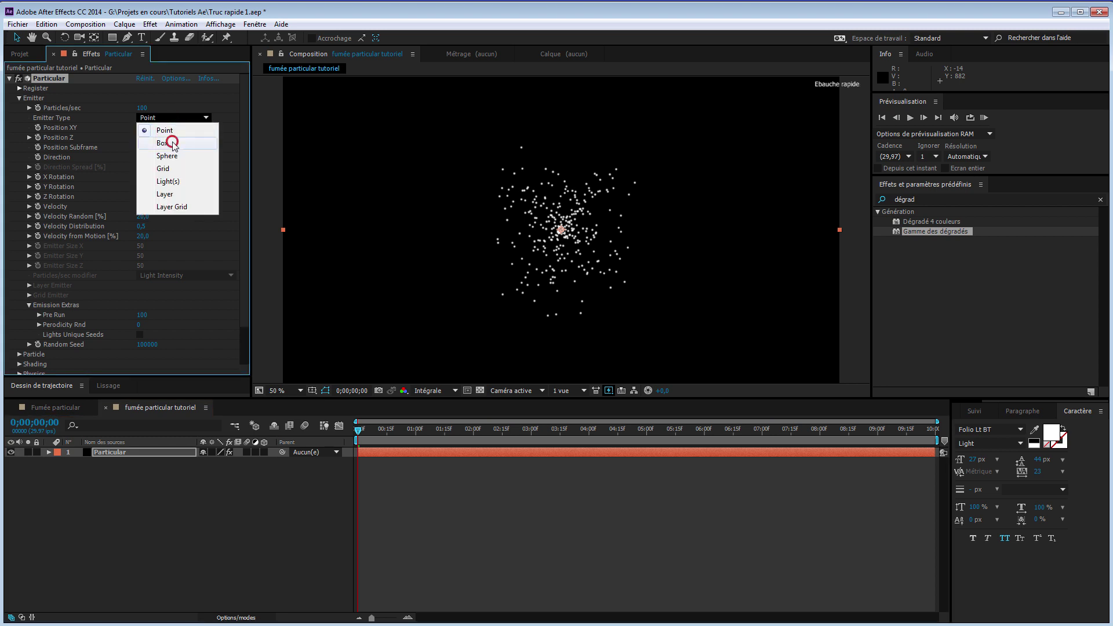
pyautogui.click(173, 143)
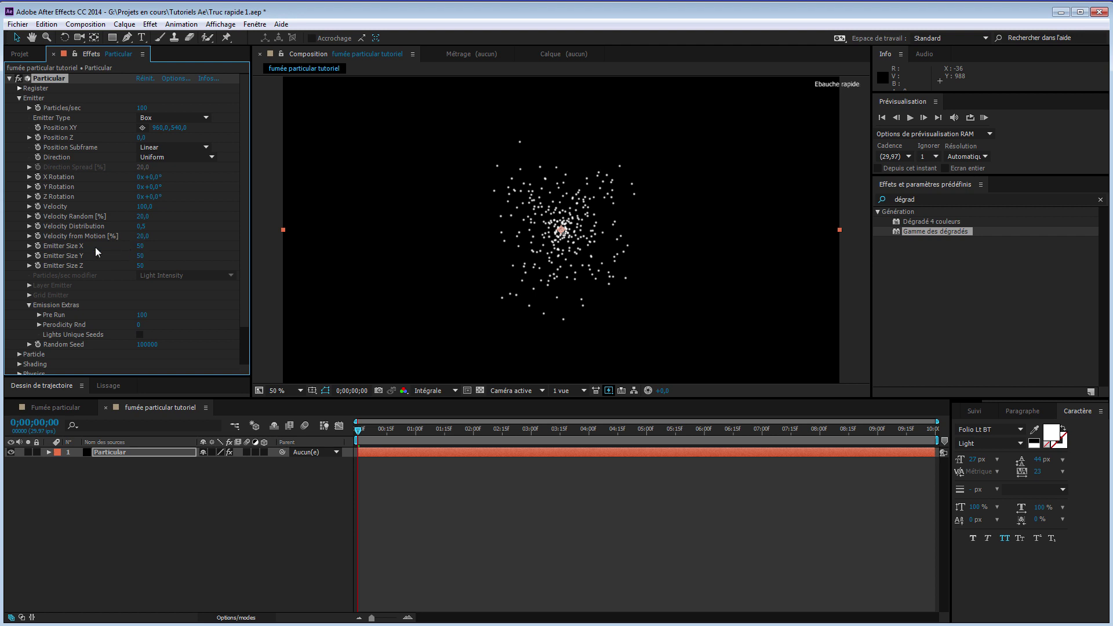
pyautogui.click(138, 246)
pyautogui.moveTo(139, 246); pyautogui.dragTo(932, 261)
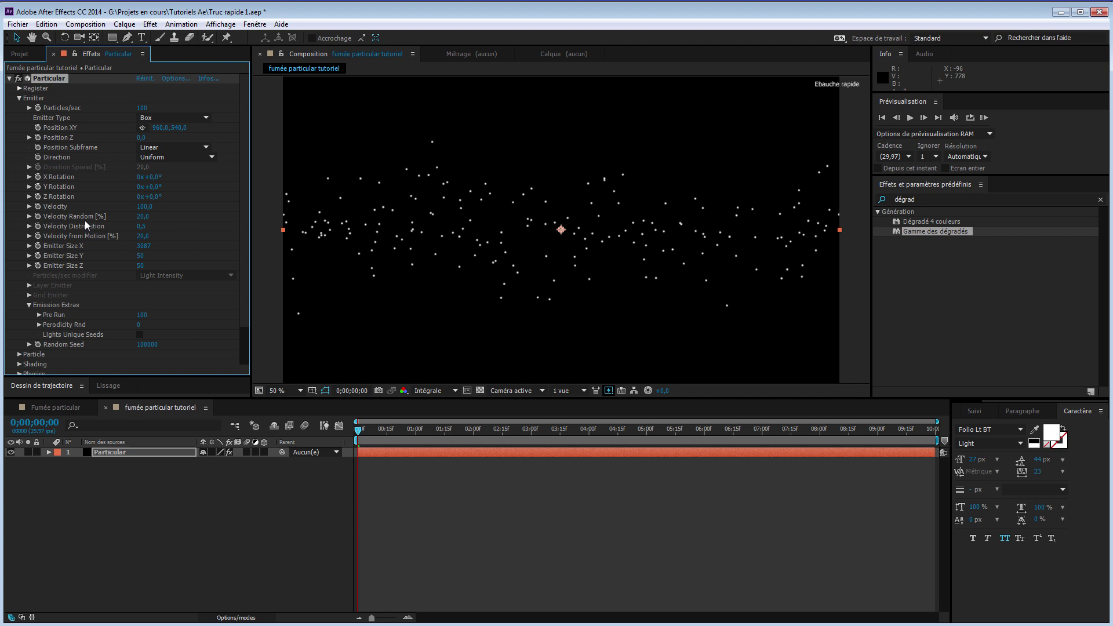
pyautogui.moveTo(141, 110); pyautogui.dragTo(152, 105)
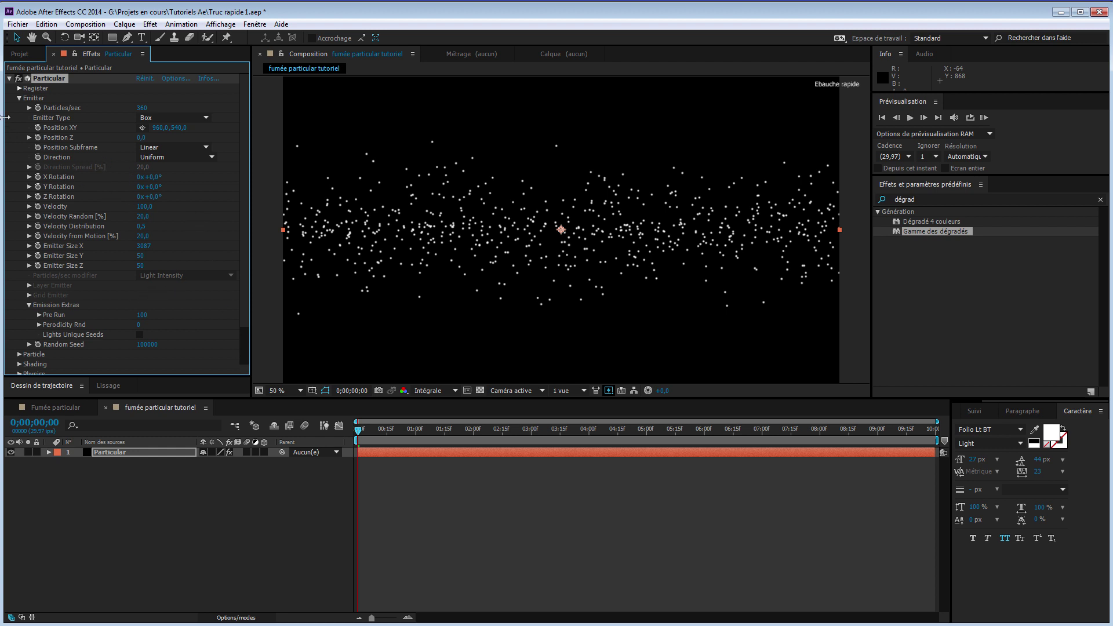
# Step: Set the Physics gravity to -15 and preview the particles' upward motion from the first frame
pyautogui.click(19, 98)
pyautogui.click(19, 128)
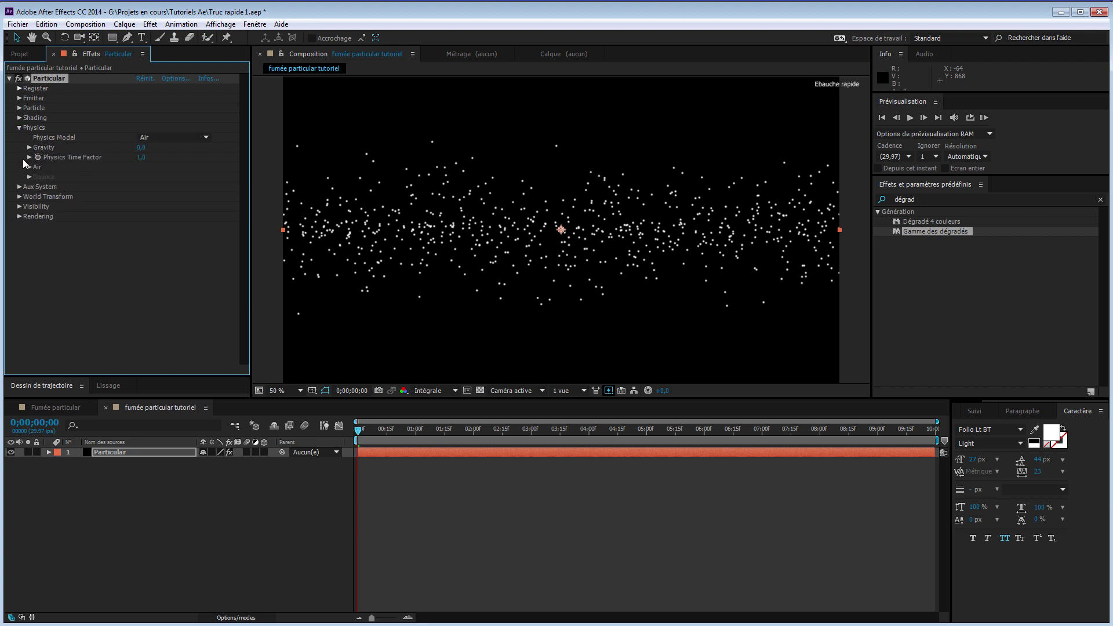
pyautogui.click(142, 149)
pyautogui.write('-15')
pyautogui.press('Return')
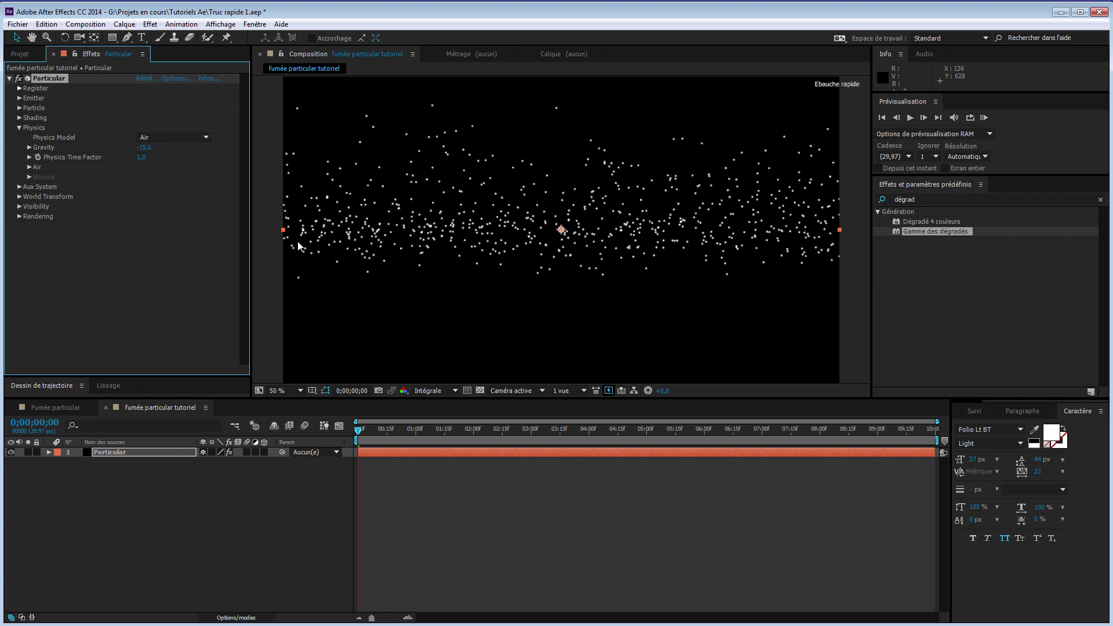
pyautogui.moveTo(358, 430); pyautogui.dragTo(399, 436)
pyautogui.moveTo(420, 438); pyautogui.dragTo(331, 455)
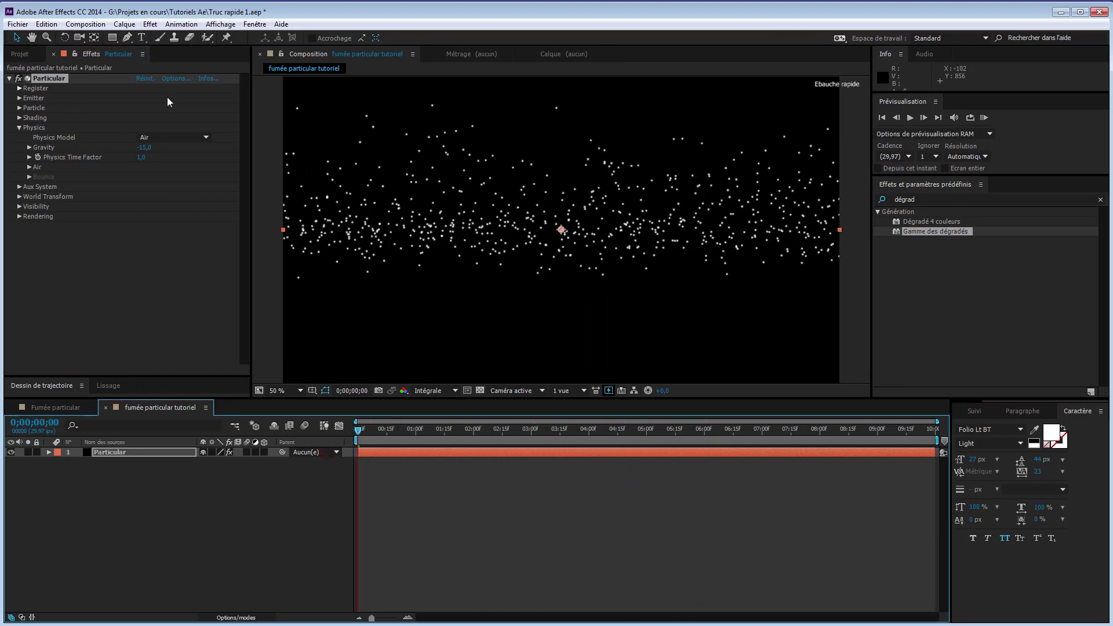
# Step: Change the particle type to Cloudlet and set Cloudlet Feather to 100
pyautogui.click(19, 128)
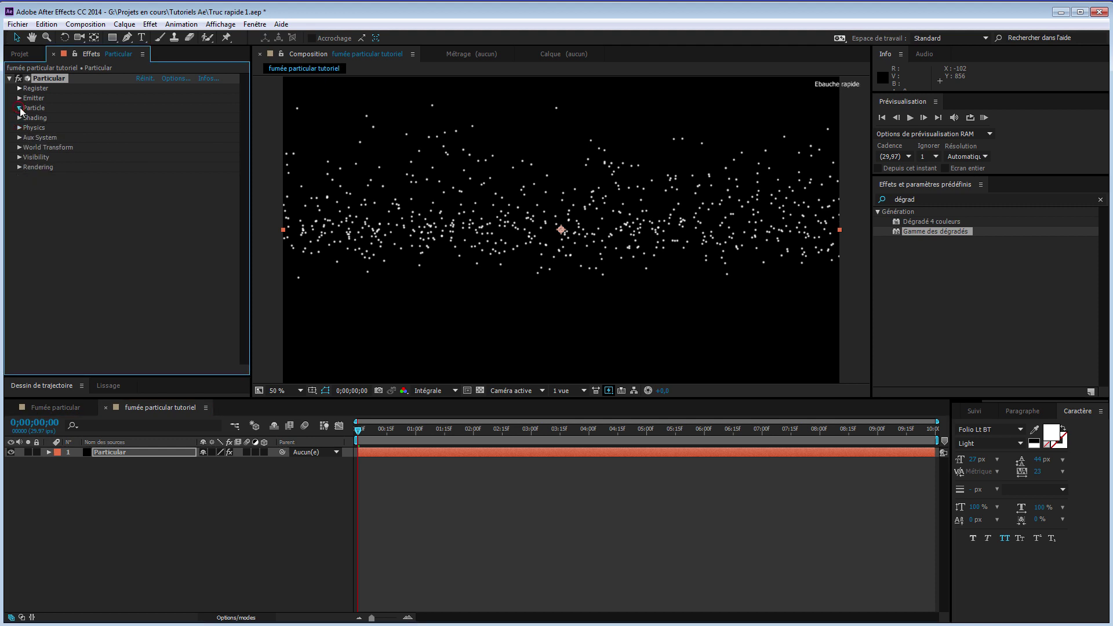
pyautogui.click(19, 107)
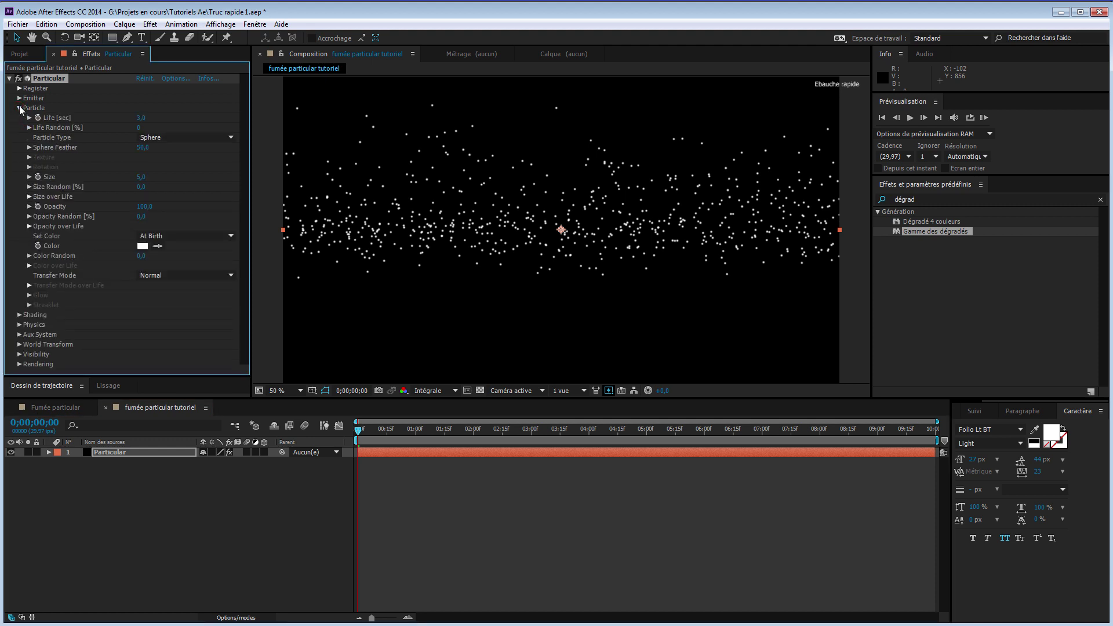
pyautogui.click(165, 138)
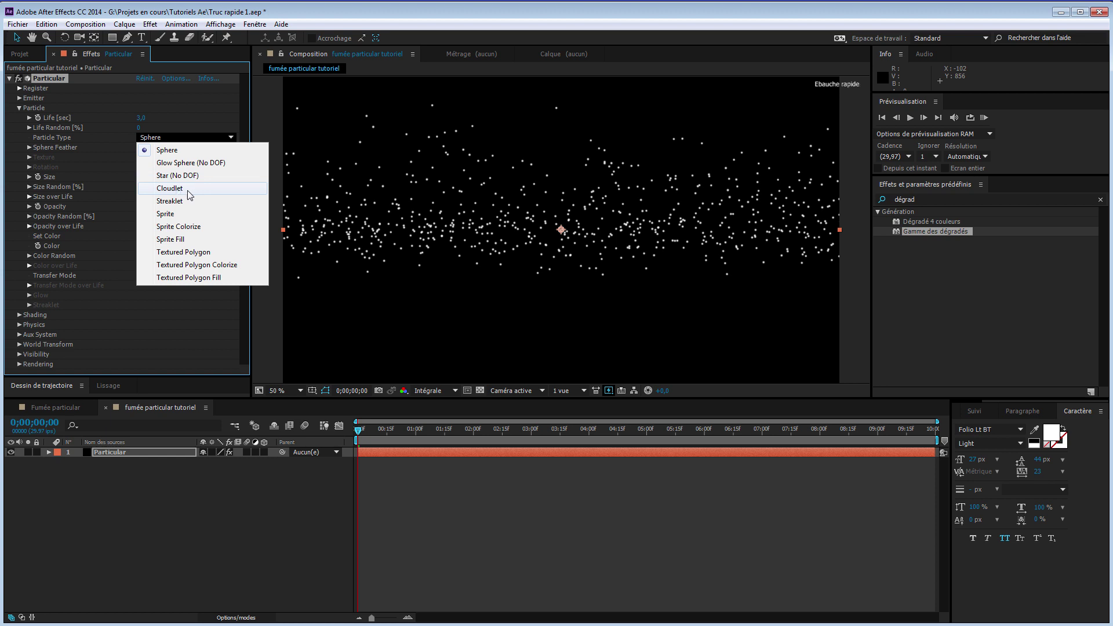
pyautogui.click(171, 188)
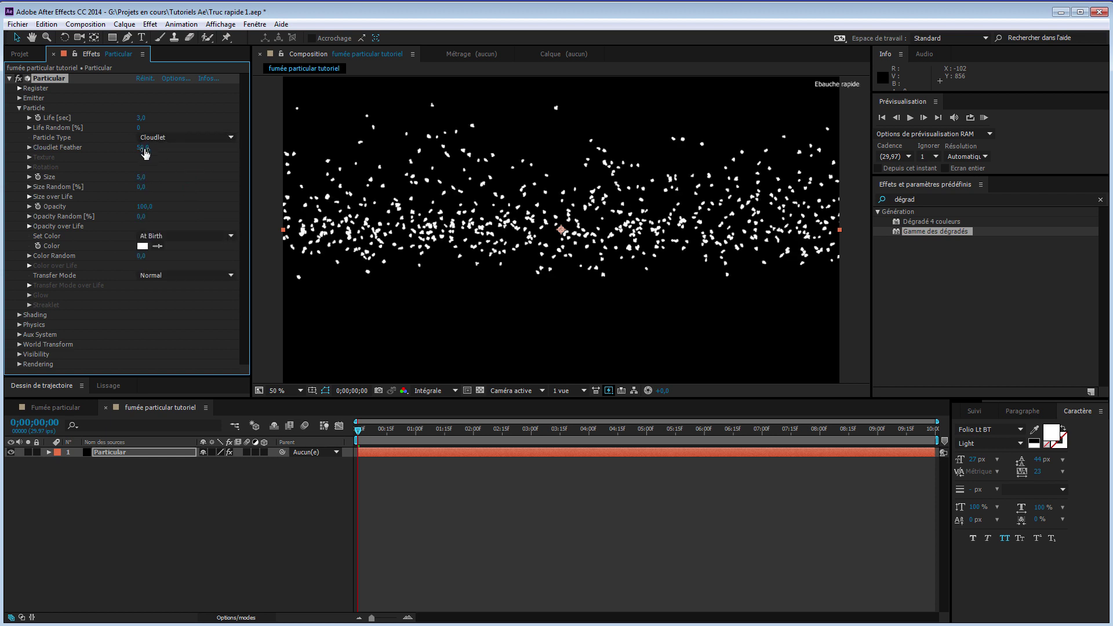
pyautogui.moveTo(145, 152); pyautogui.dragTo(168, 150)
# Step: Set the particle Size to 51, Size Random to 51% and Opacity to 5, and preview the smoke
pyautogui.moveTo(143, 177); pyautogui.dragTo(168, 177)
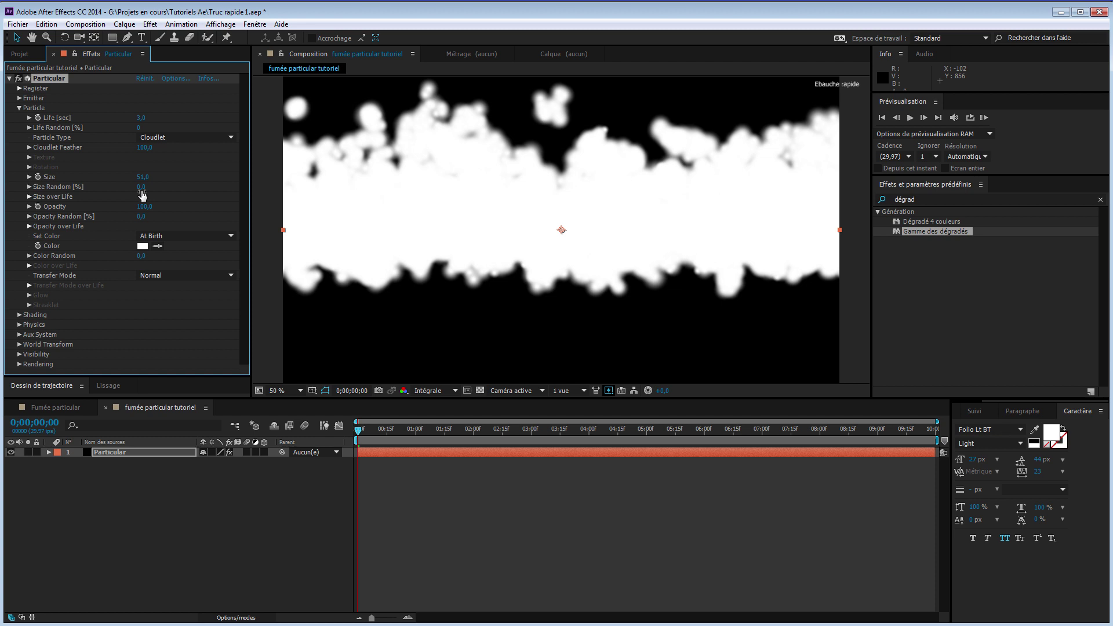
pyautogui.moveTo(142, 192); pyautogui.dragTo(170, 190)
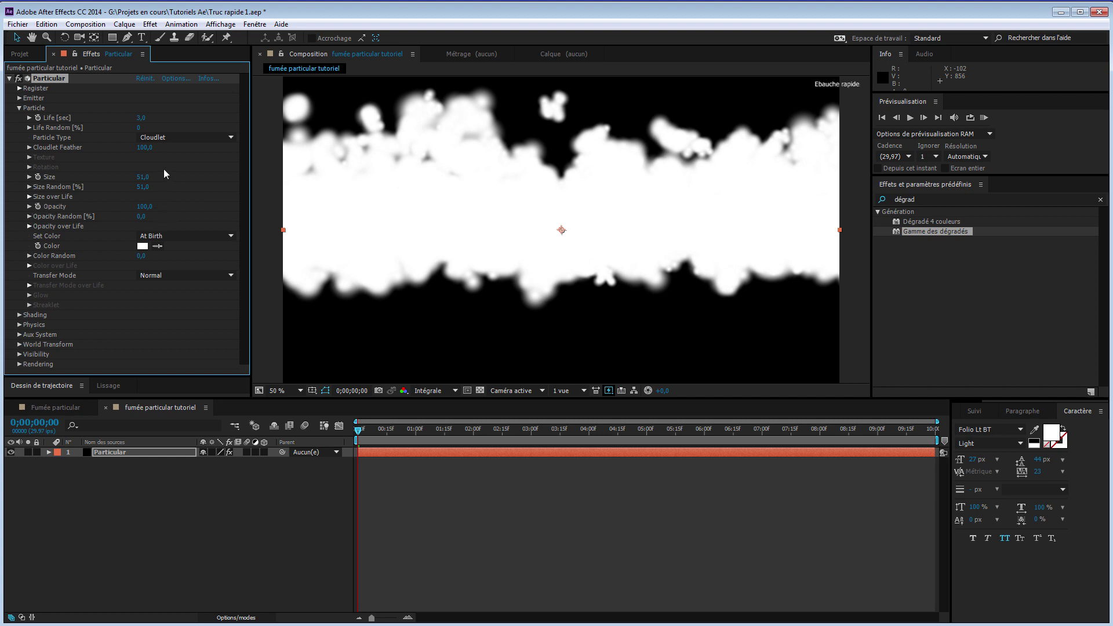
pyautogui.click(144, 207)
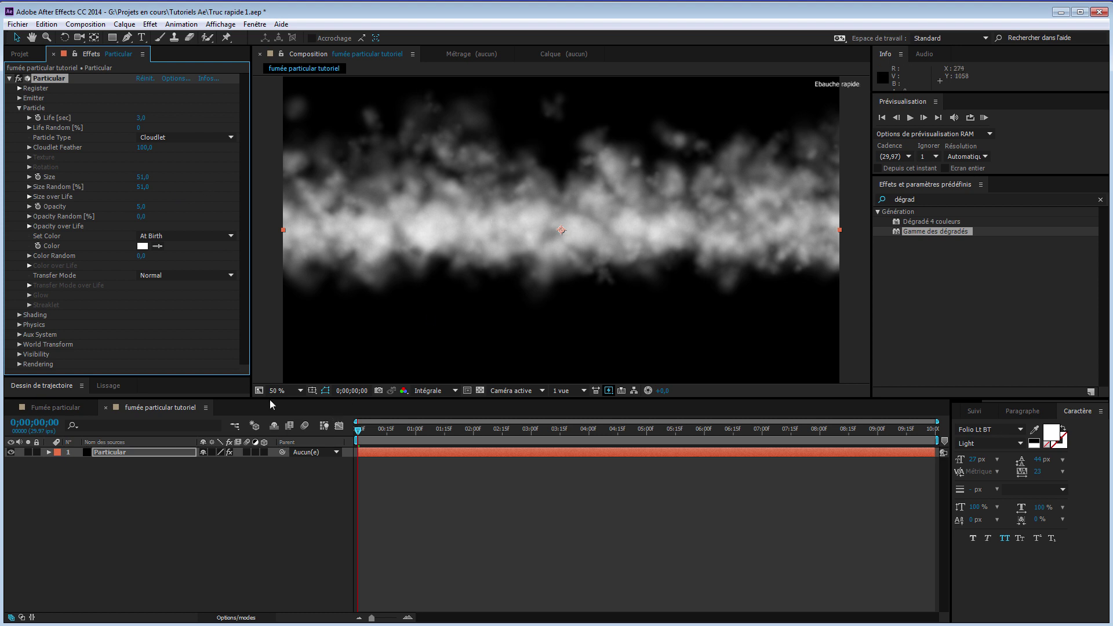
pyautogui.moveTo(358, 429)
pyautogui.mouseDown()
pyautogui.moveTo(623, 438)
pyautogui.moveTo(350, 446)
pyautogui.mouseUp()
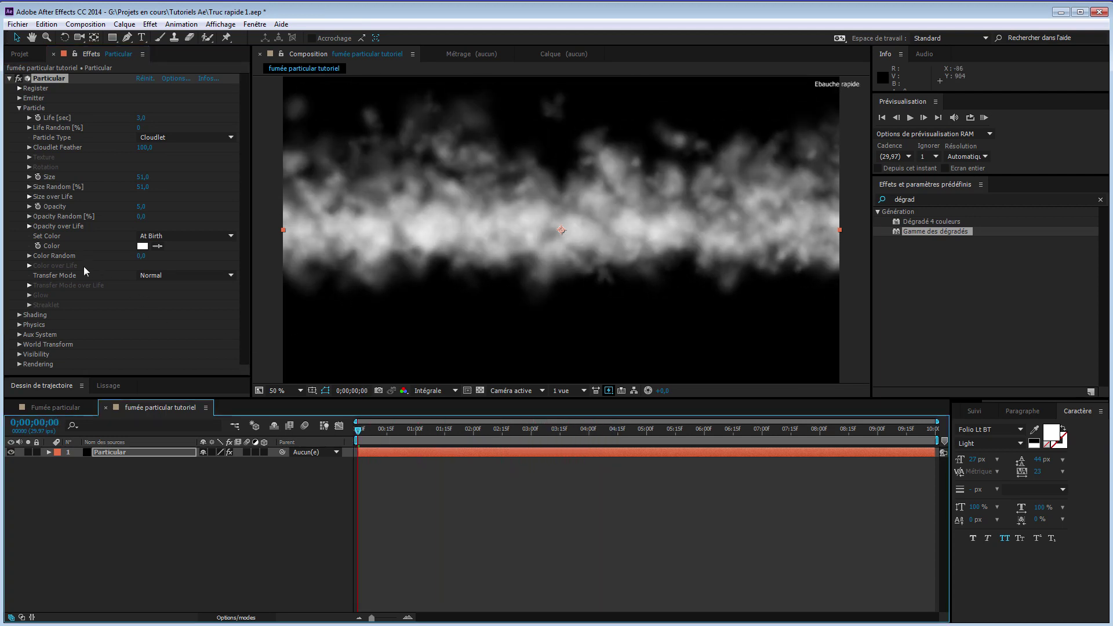
# Step: Shape the particles' Opacity over Life as a smooth curve fading in at birth and out at death, and preview the smoke
pyautogui.click(29, 226)
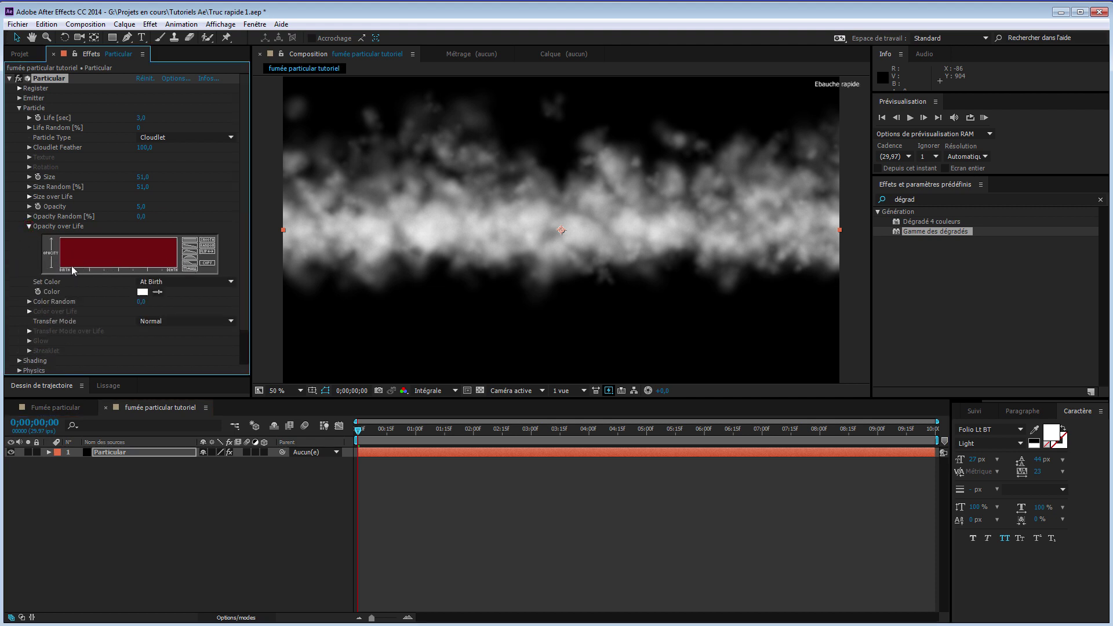
pyautogui.click(191, 262)
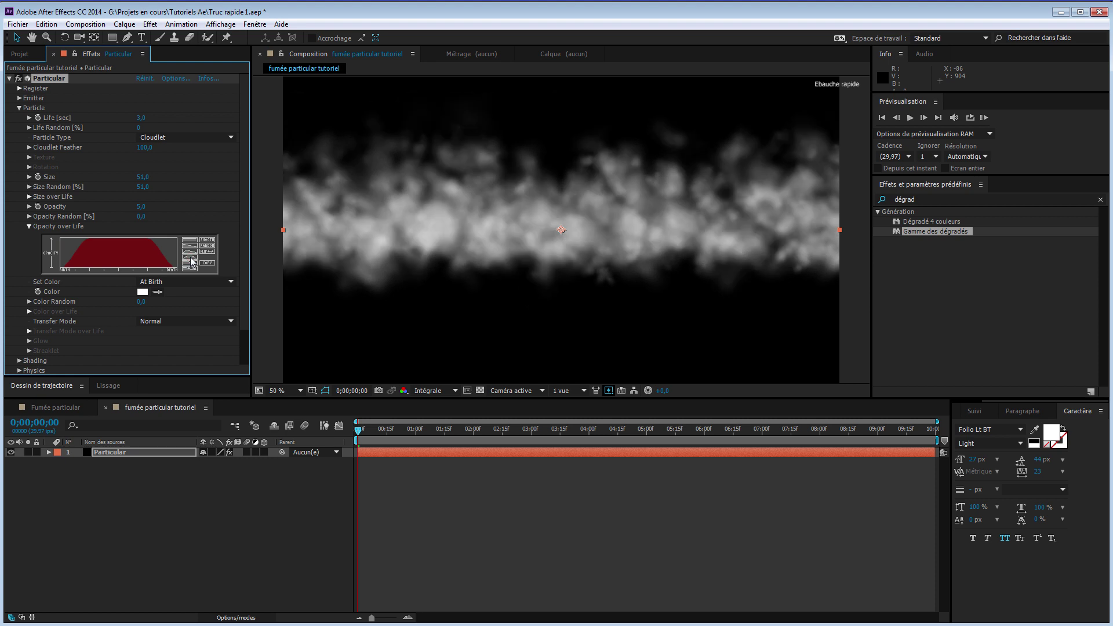
pyautogui.moveTo(358, 432); pyautogui.dragTo(528, 446)
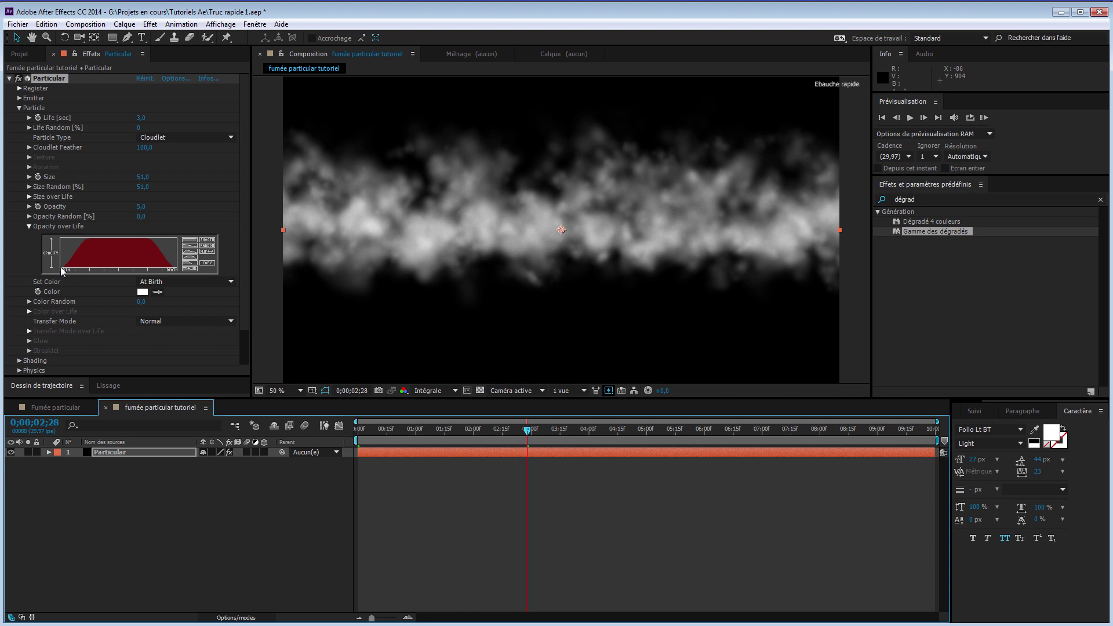
pyautogui.moveTo(60, 265)
pyautogui.mouseDown()
pyautogui.moveTo(122, 242)
pyautogui.moveTo(197, 277)
pyautogui.mouseUp()
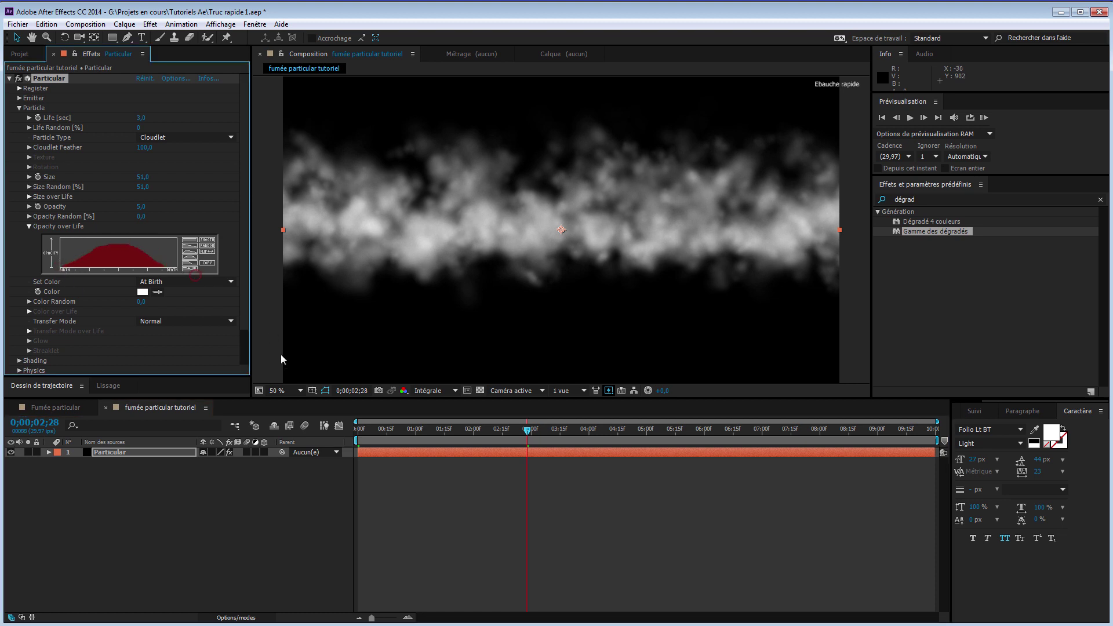
pyautogui.moveTo(411, 430); pyautogui.dragTo(712, 435)
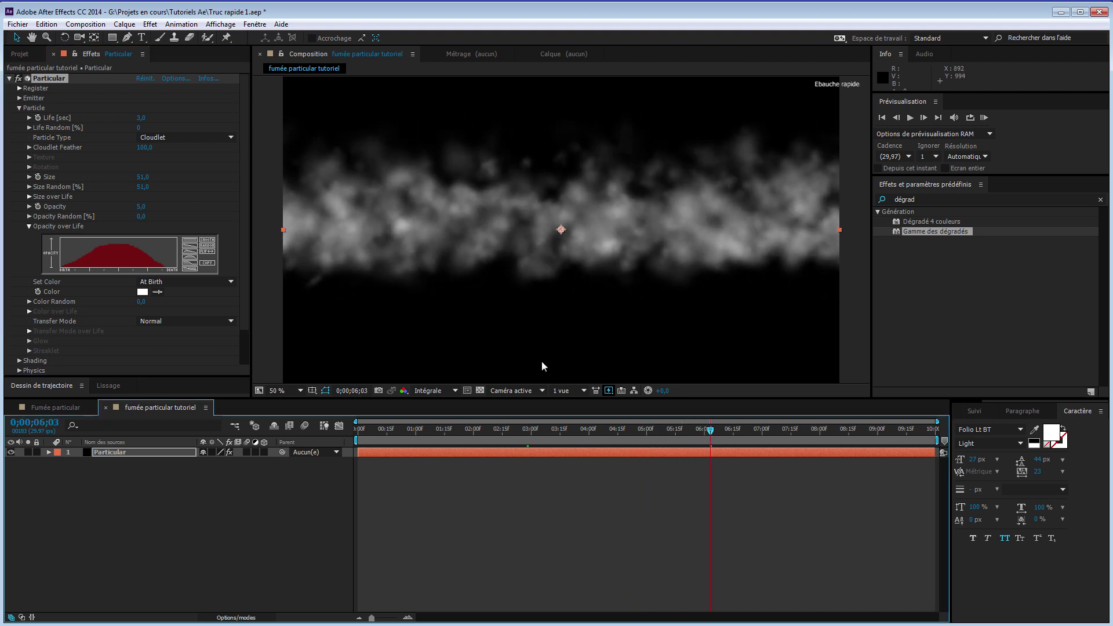
pyautogui.click(29, 226)
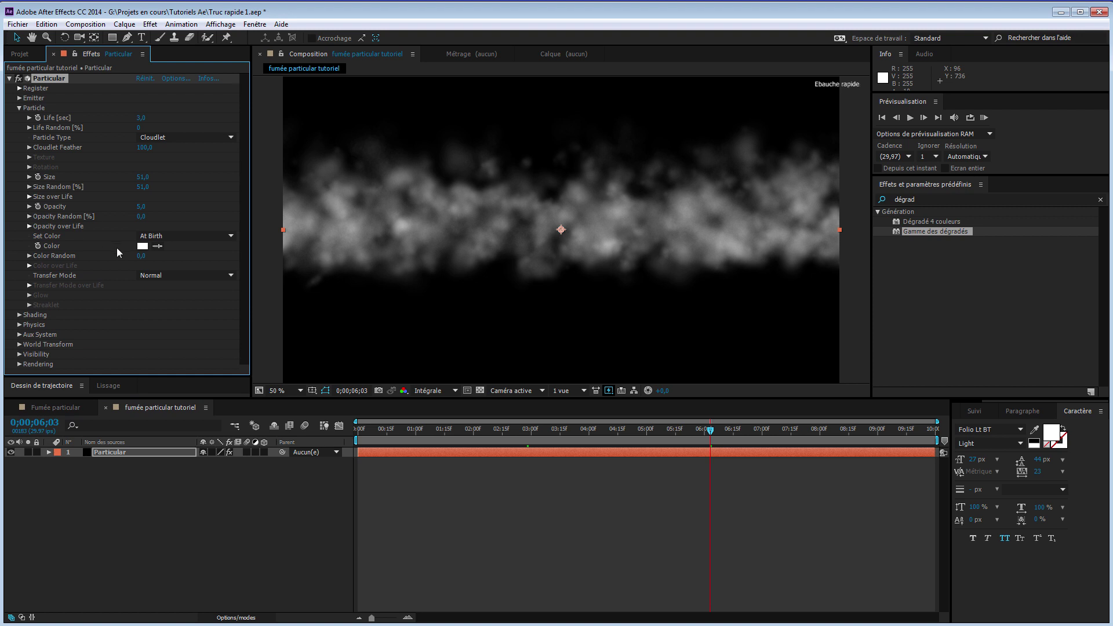
# Step: Set the particle Color to a very light grey
pyautogui.click(143, 246)
pyautogui.click(301, 156)
pyautogui.moveTo(302, 156); pyautogui.dragTo(198, 105)
pyautogui.click(452, 93)
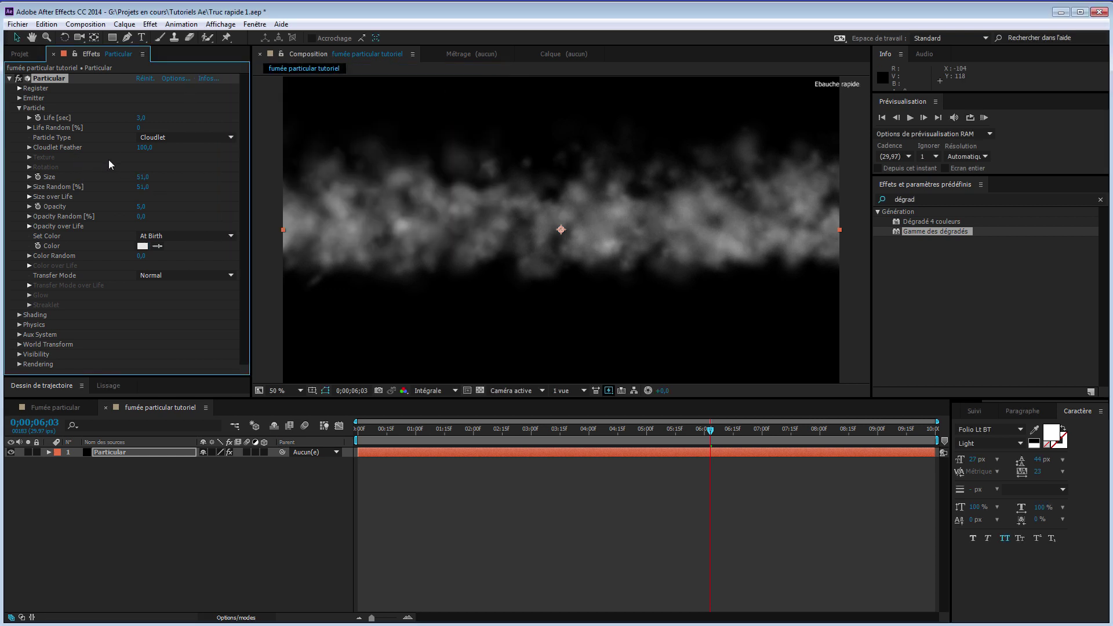
pyautogui.click(19, 109)
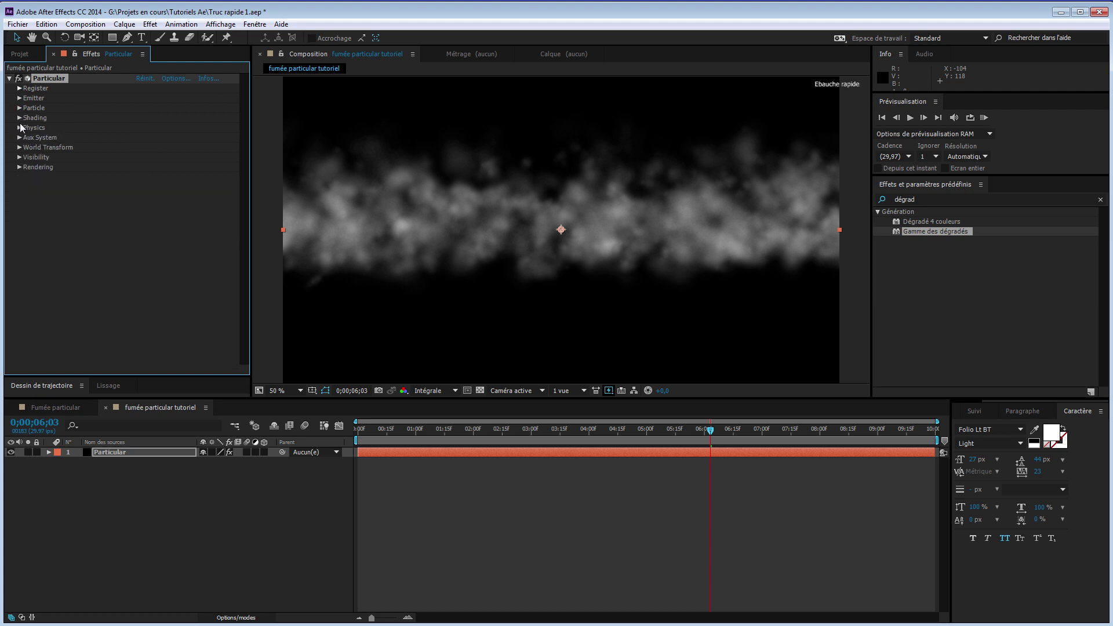
# Step: Add shutterstock_12730534.jpg to the composition beneath the Particular layer and scale it to 37%
pyautogui.click(135, 506)
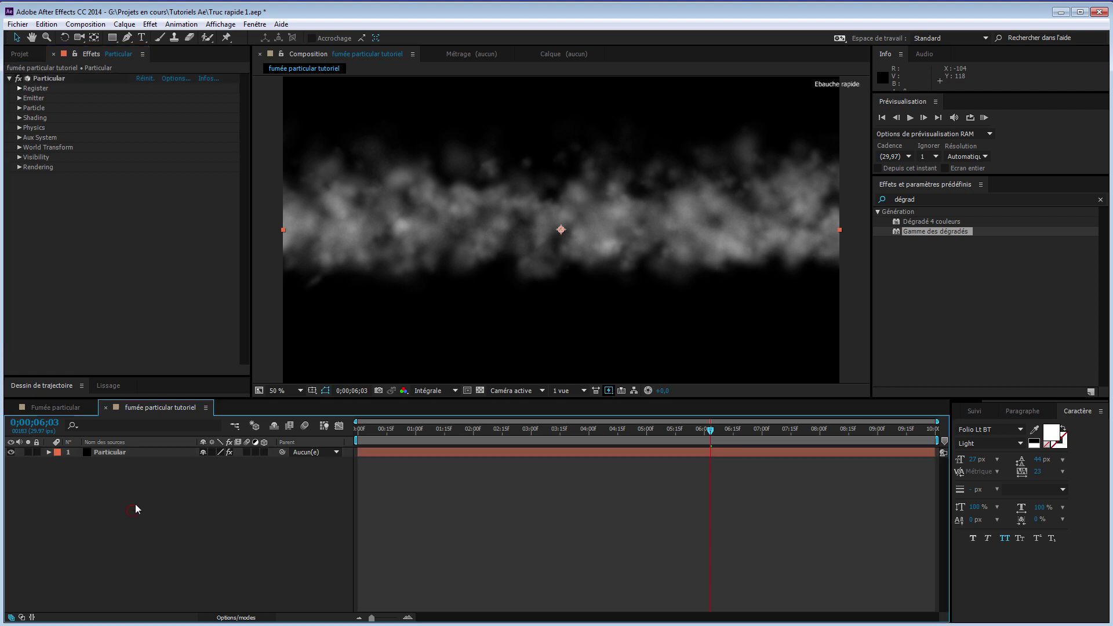
pyautogui.click(21, 54)
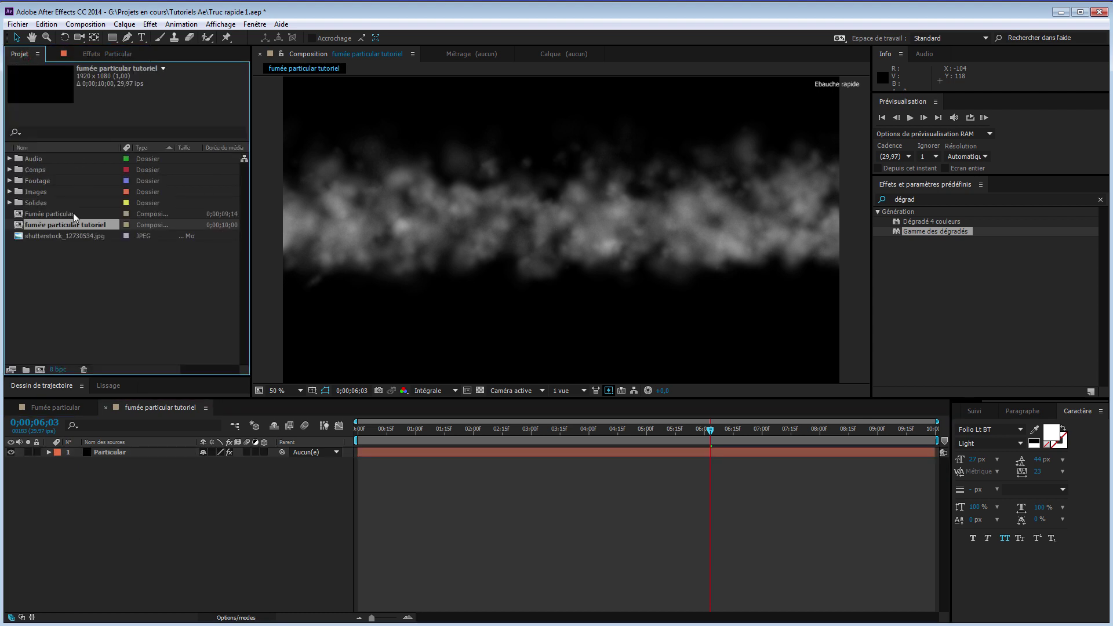
pyautogui.moveTo(66, 237); pyautogui.dragTo(130, 466)
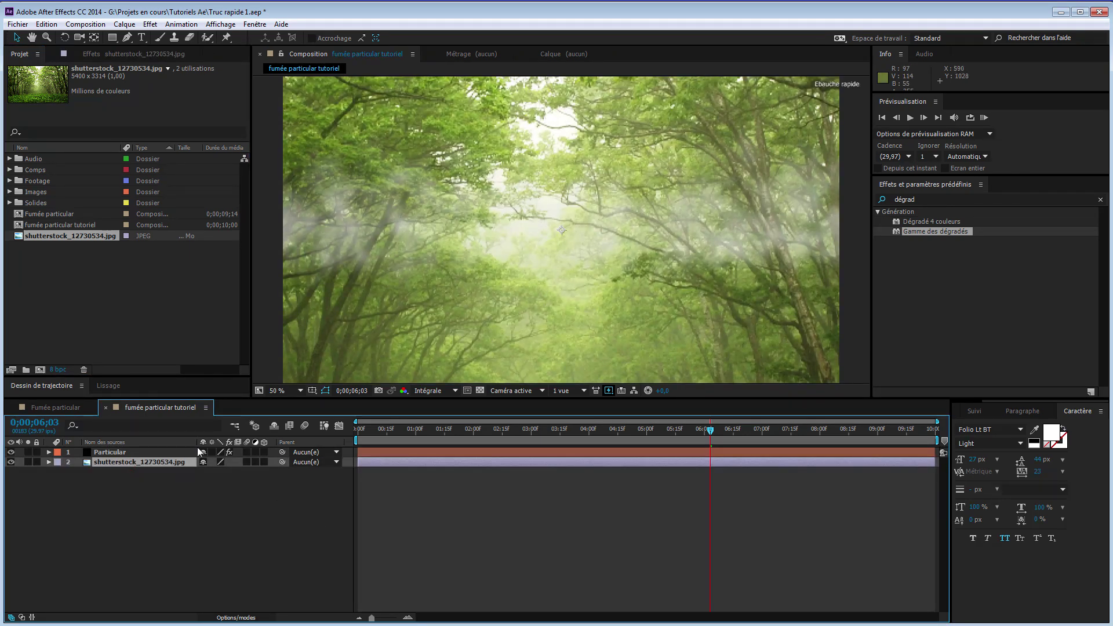
pyautogui.press('s')
pyautogui.moveTo(238, 479); pyautogui.dragTo(214, 488)
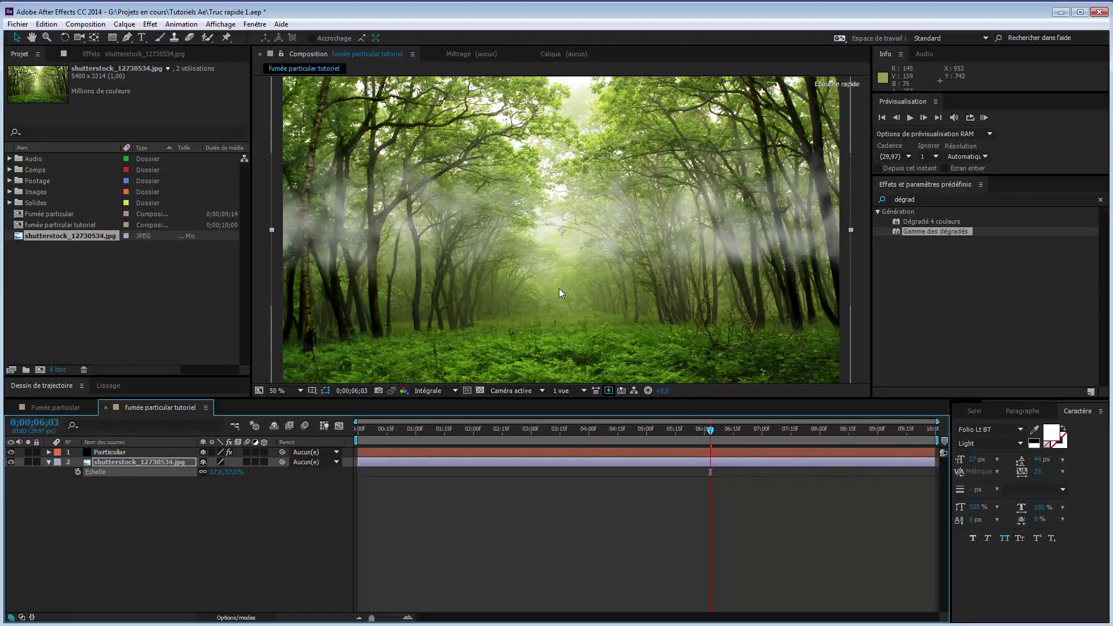
# Step: Shift the forest image slightly upward in the frame and preview the smoke over it at different times
pyautogui.press(',')
pyautogui.press(',')
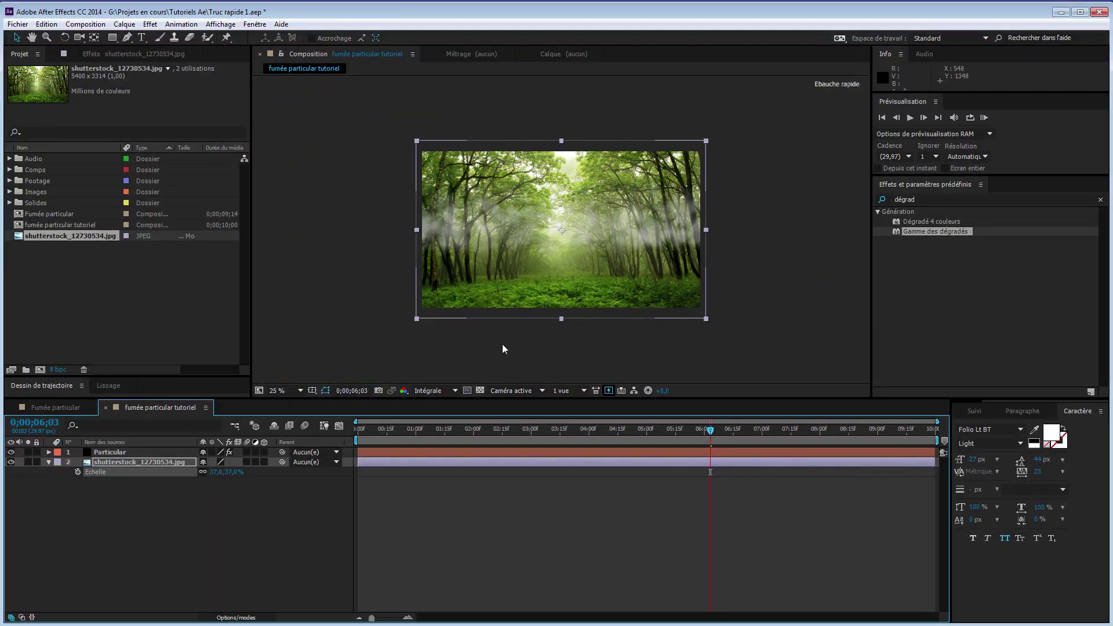
pyautogui.click(284, 390)
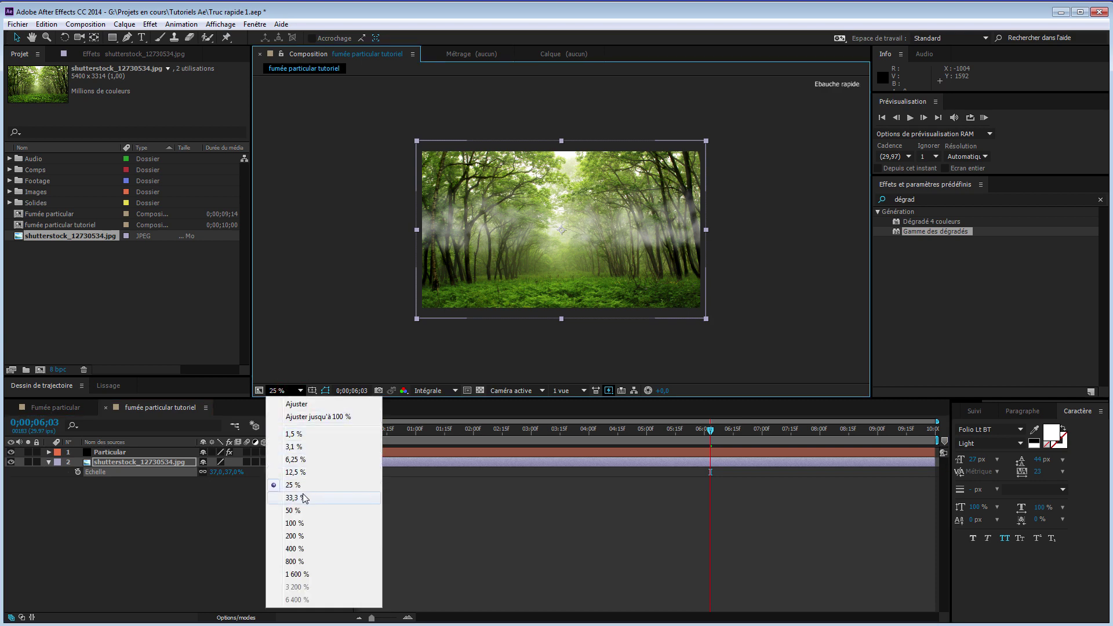
pyautogui.click(293, 510)
pyautogui.moveTo(444, 400); pyautogui.dragTo(448, 424)
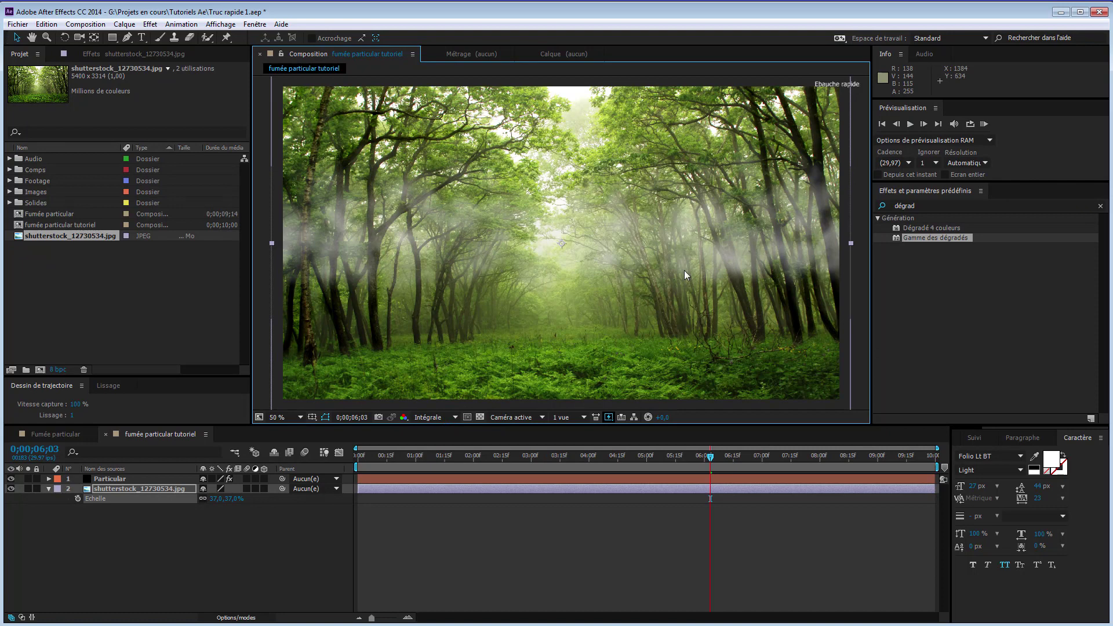
pyautogui.moveTo(609, 312); pyautogui.dragTo(610, 295)
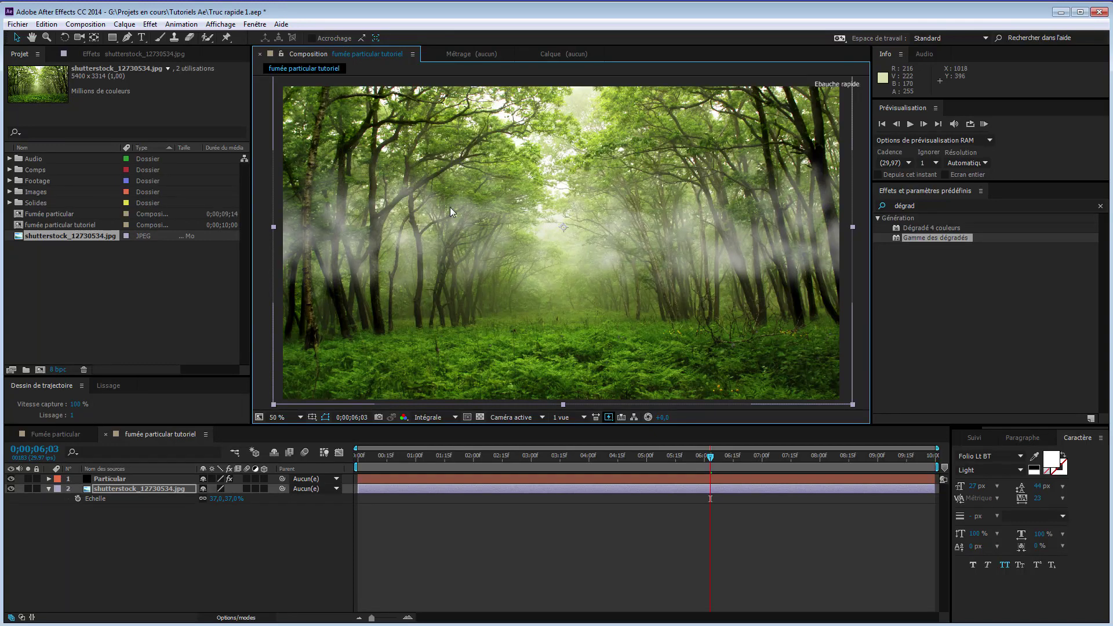
pyautogui.moveTo(706, 459); pyautogui.dragTo(371, 465)
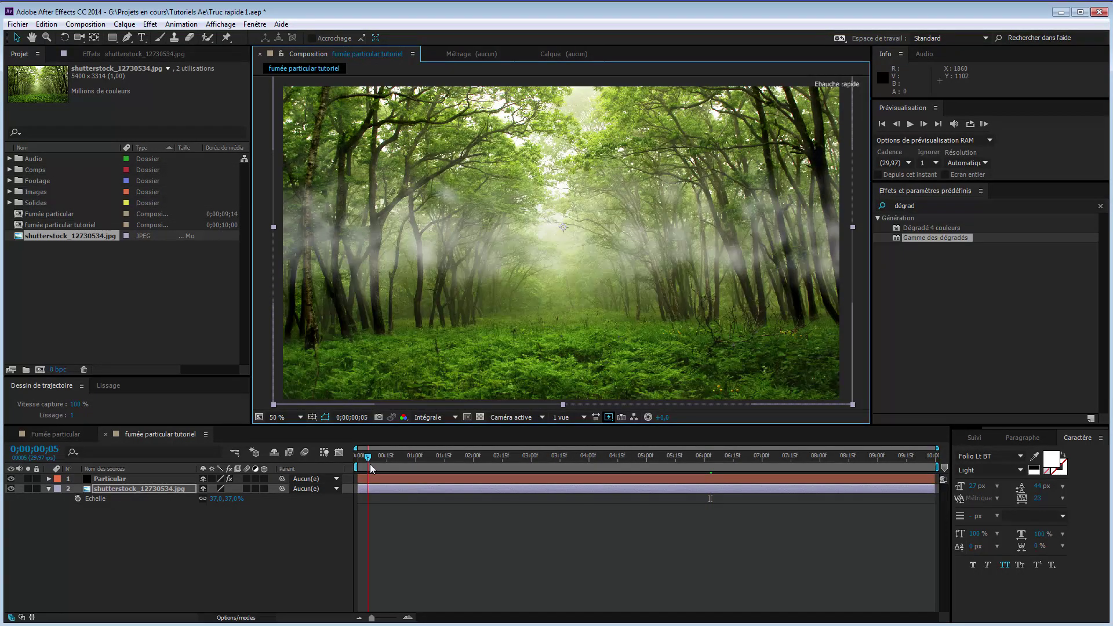
pyautogui.moveTo(473, 471); pyautogui.dragTo(573, 474)
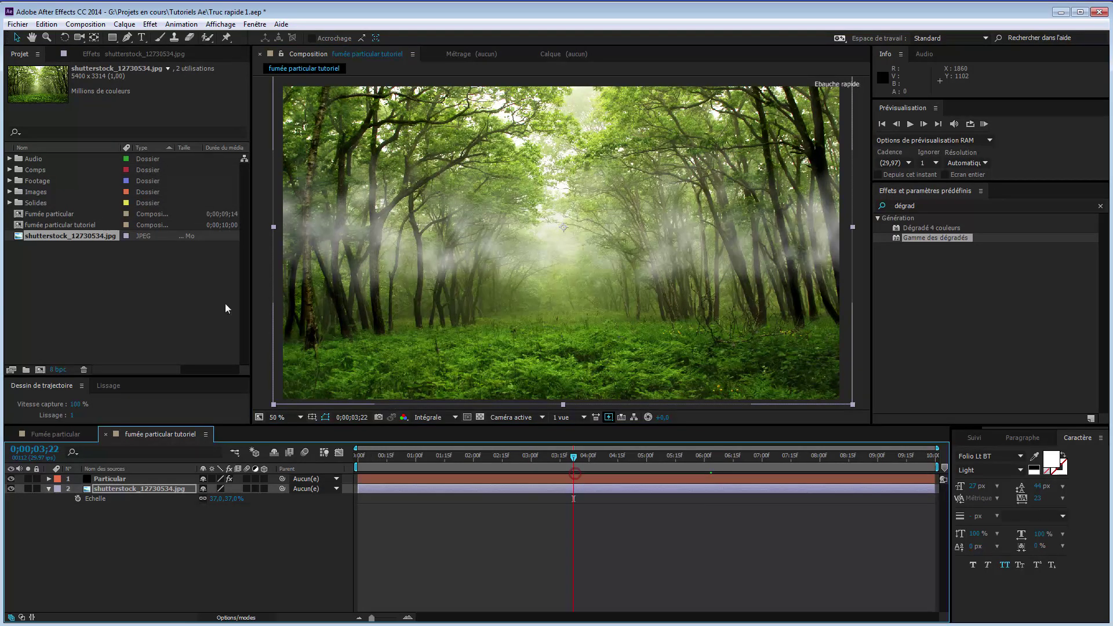
# Step: Lower the Particular emitter to the bottom of the frame, with Position XY at about 960, 1072
pyautogui.click(121, 476)
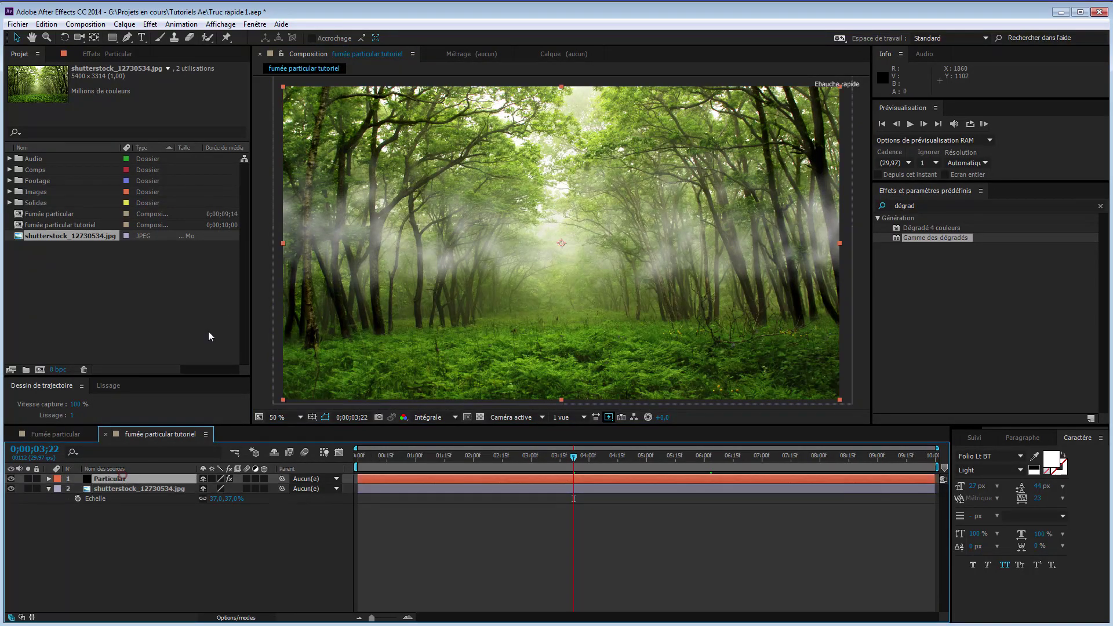
pyautogui.click(94, 50)
pyautogui.click(20, 99)
pyautogui.moveTo(181, 128); pyautogui.dragTo(447, 167)
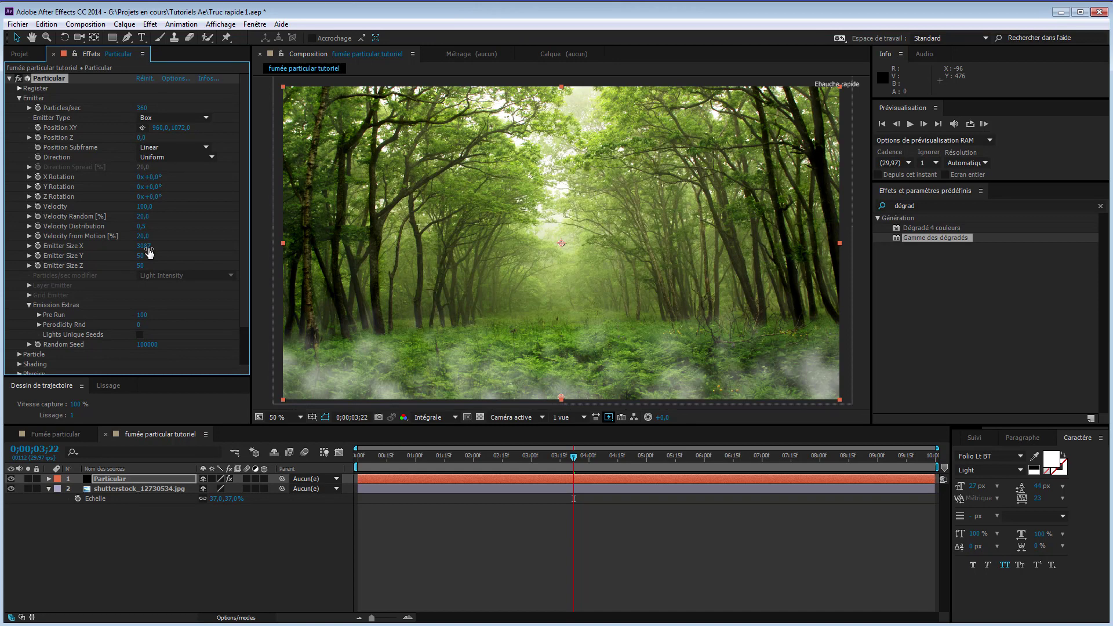
# Step: Increase Emitter Size Z to about 3153 and move the emitter below the frame to about 968, 1172
pyautogui.moveTo(139, 271); pyautogui.dragTo(160, 265)
pyautogui.moveTo(301, 265); pyautogui.dragTo(401, 264)
pyautogui.moveTo(739, 267); pyautogui.dragTo(1112, 285)
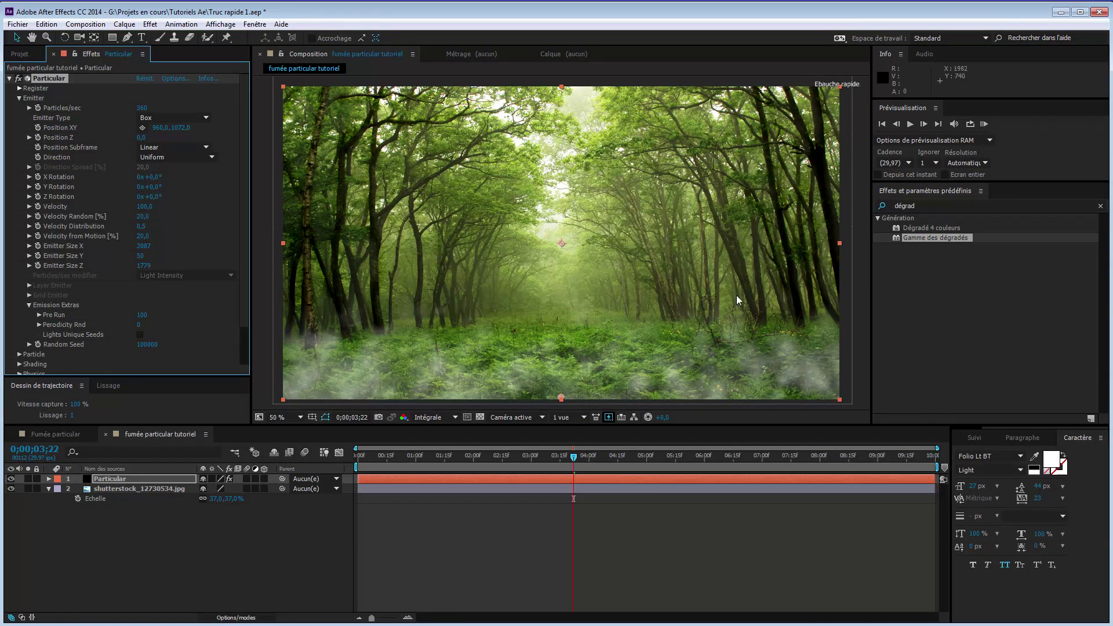
pyautogui.moveTo(143, 267); pyautogui.dragTo(990, 317)
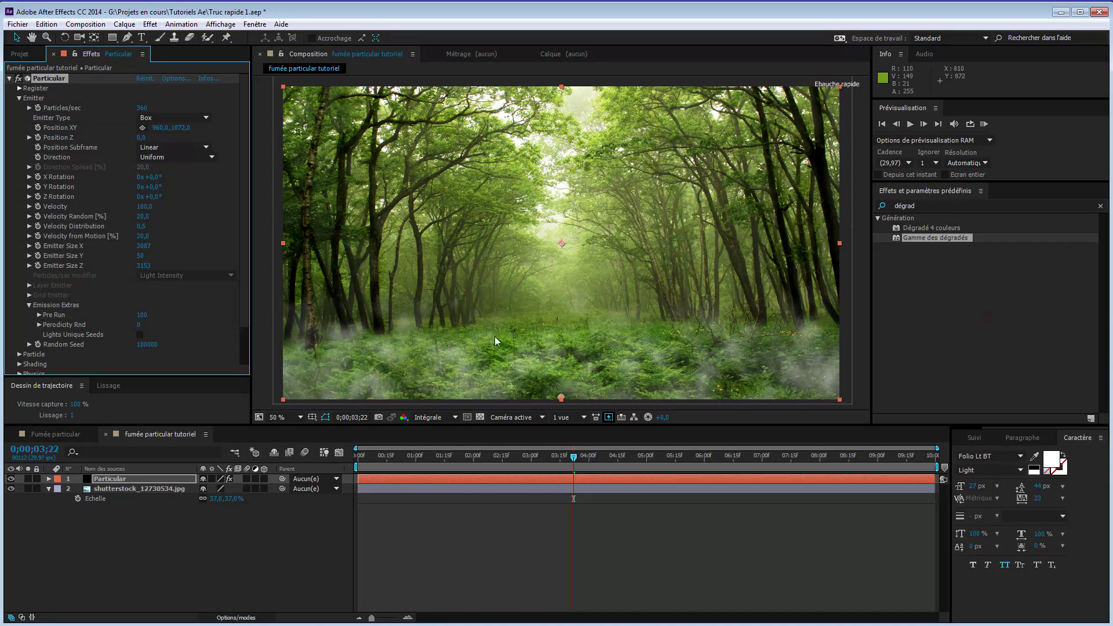
pyautogui.press(',')
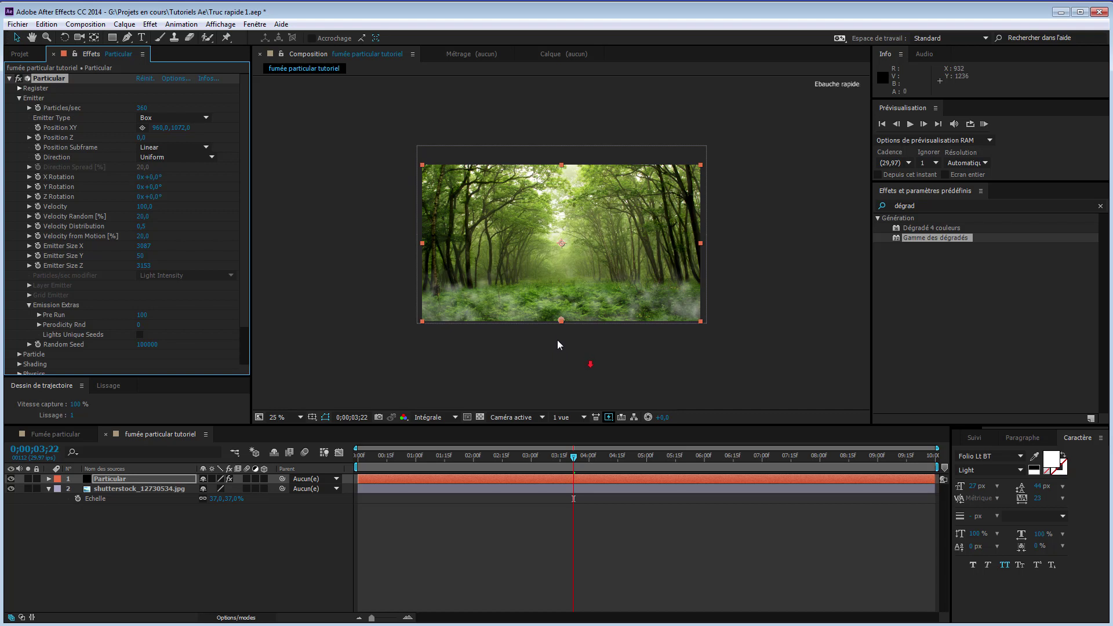
pyautogui.moveTo(562, 319); pyautogui.dragTo(562, 332)
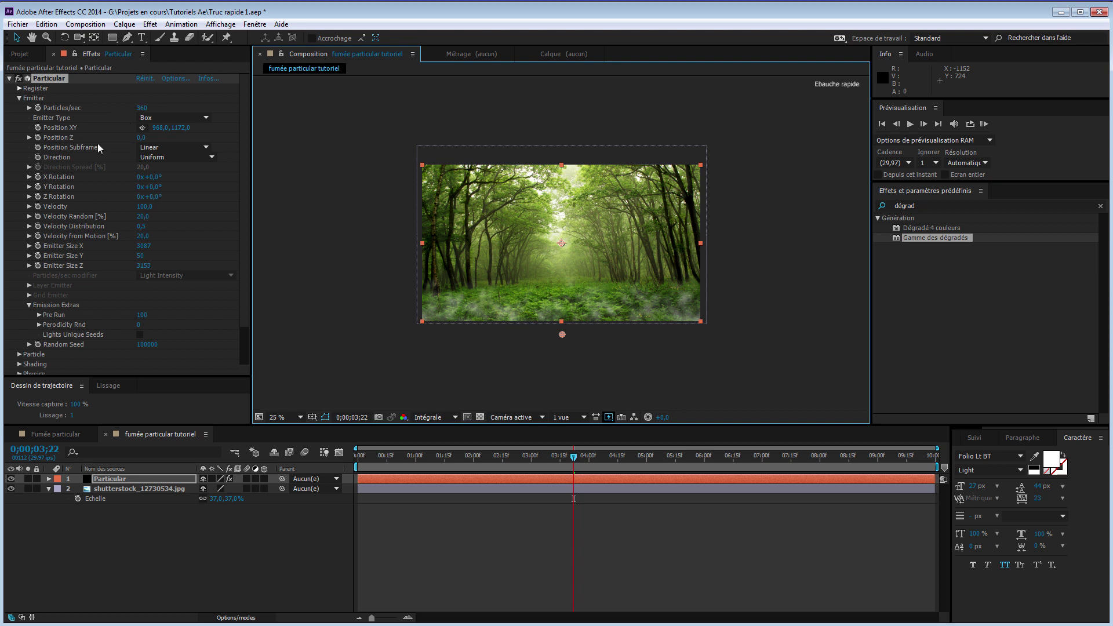
# Step: Increase the particle Size to about 79
pyautogui.click(19, 98)
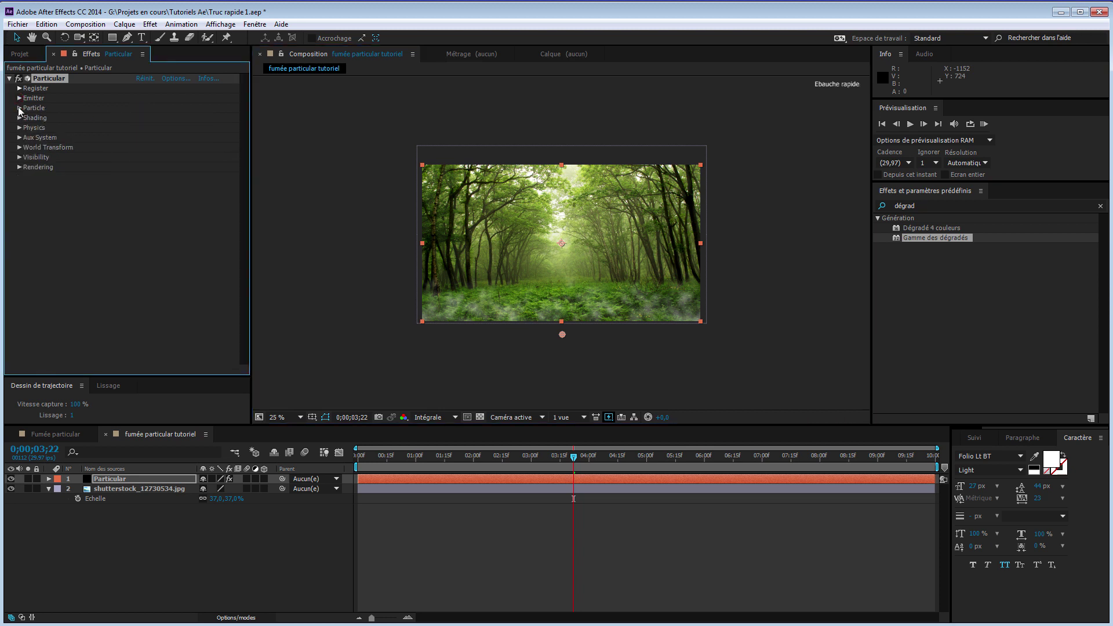
pyautogui.click(19, 108)
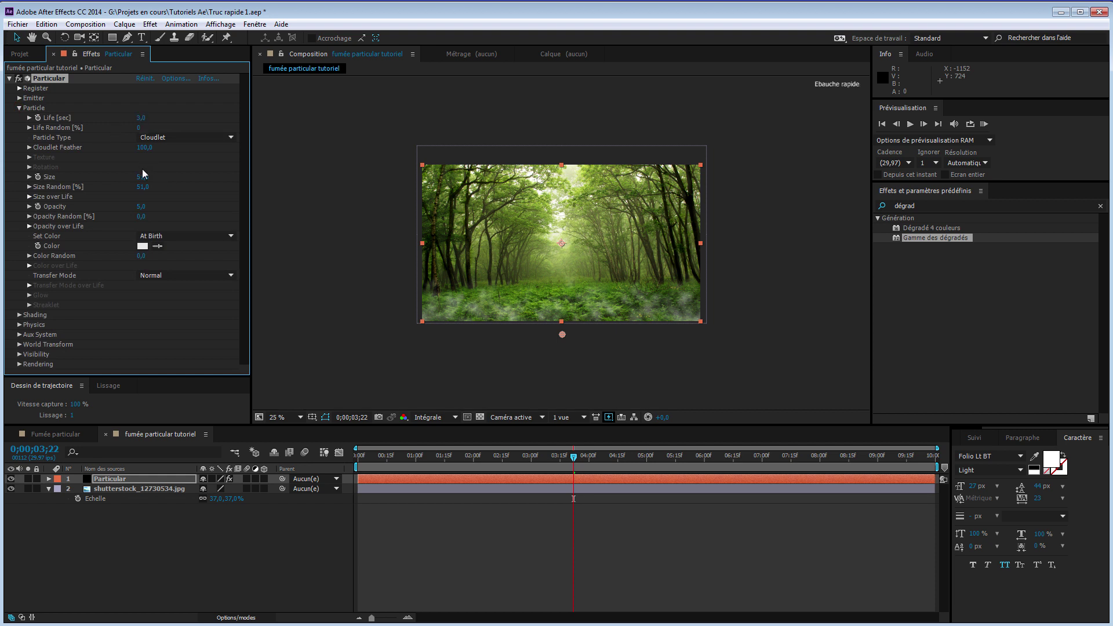
pyautogui.moveTo(147, 175); pyautogui.dragTo(158, 174)
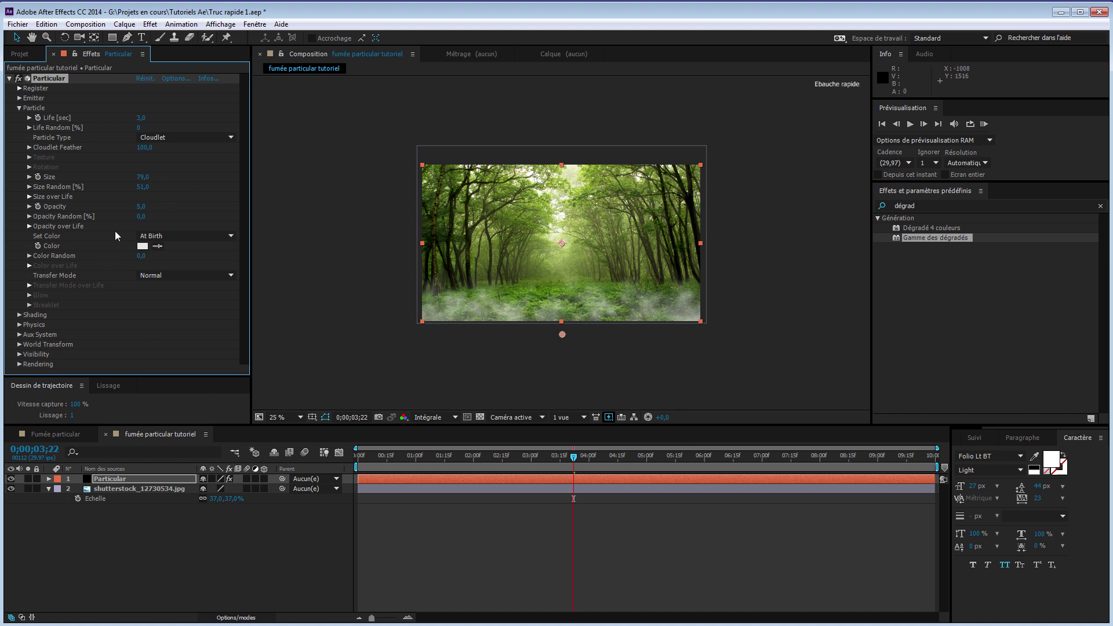
pyautogui.click(19, 108)
# Step: Set the emitter's Position Z to about 820 and Particles/sec to about 270, and preview the ground smoke
pyautogui.click(19, 98)
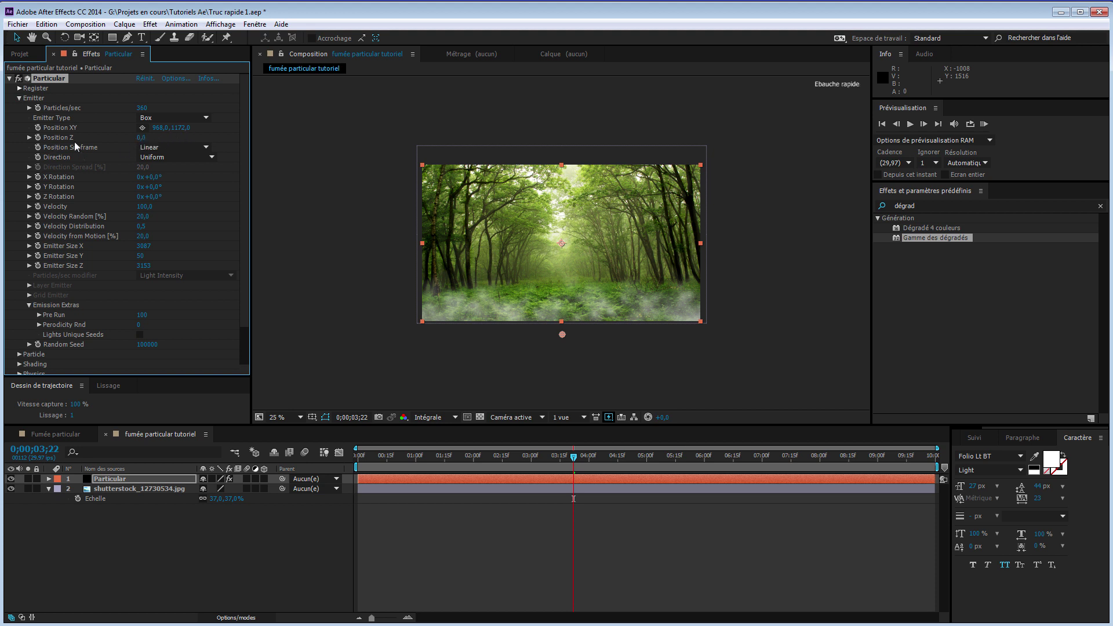
pyautogui.moveTo(145, 138); pyautogui.dragTo(206, 160)
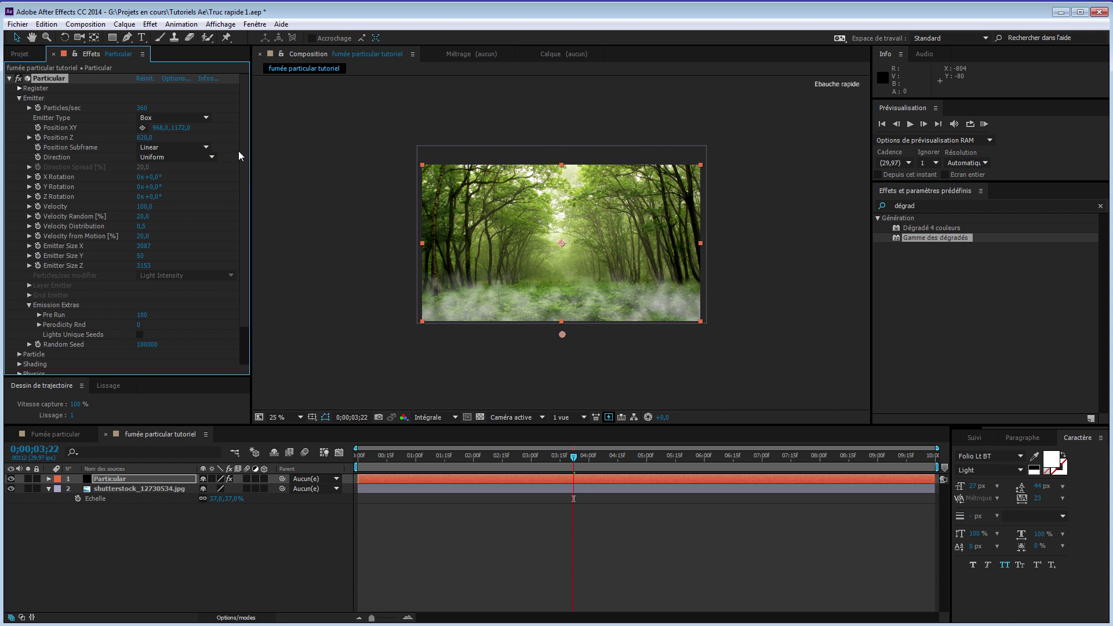
pyautogui.moveTo(144, 109); pyautogui.dragTo(140, 110)
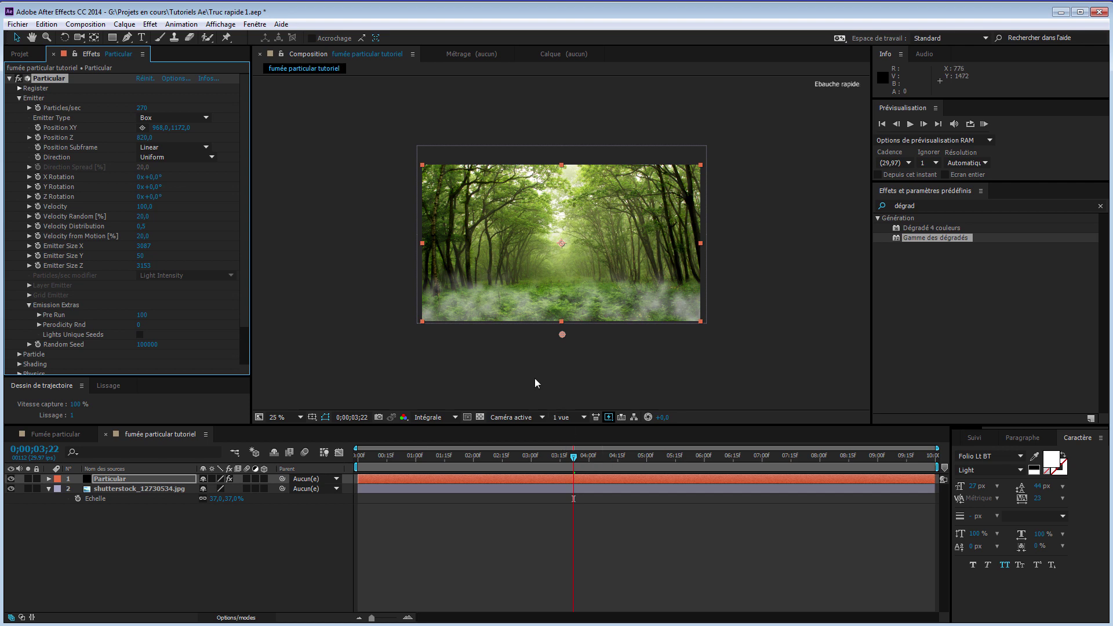
pyautogui.press('.')
pyautogui.moveTo(570, 455); pyautogui.dragTo(678, 457)
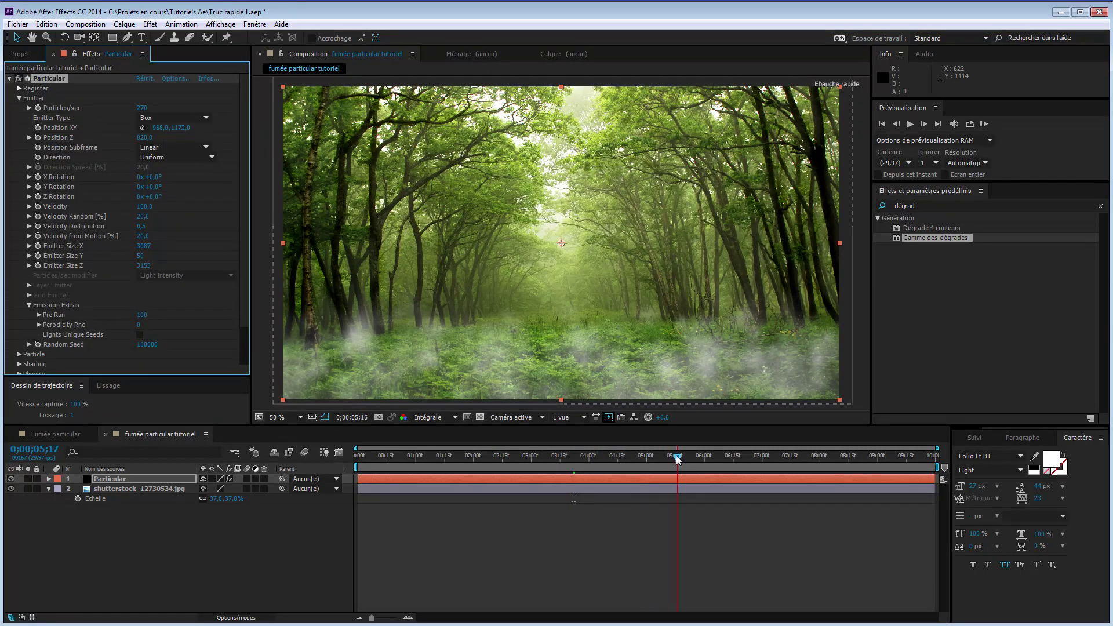
pyautogui.moveTo(419, 457); pyautogui.dragTo(337, 456)
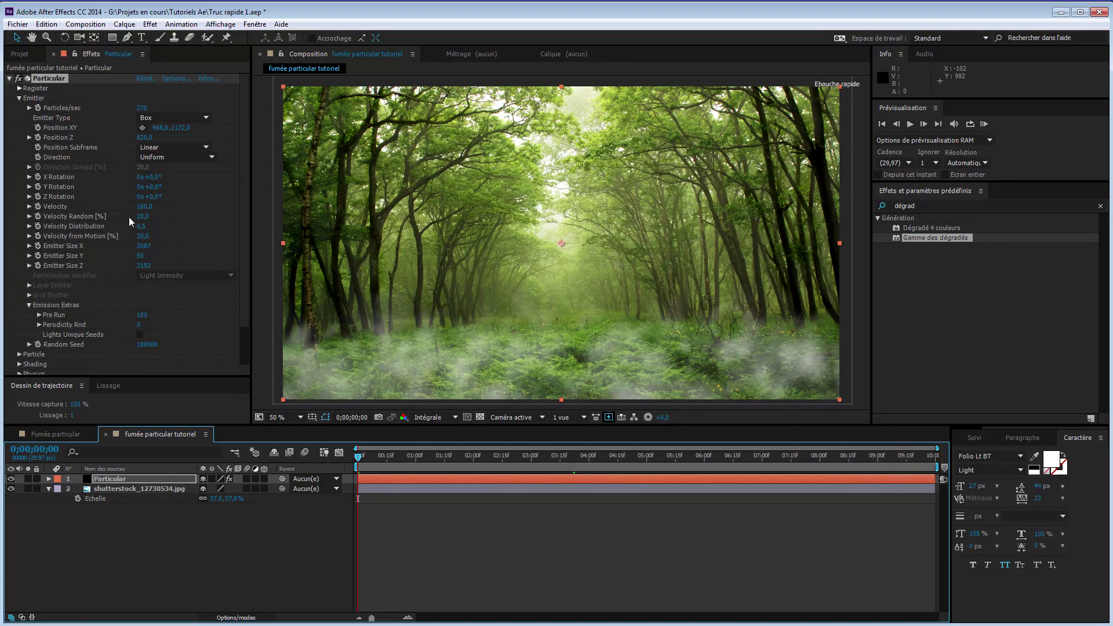
# Step: Set the emitter Velocity to 20 and preview the slower smoke from the first frame
pyautogui.click(143, 207)
pyautogui.write('20')
pyautogui.press('Return')
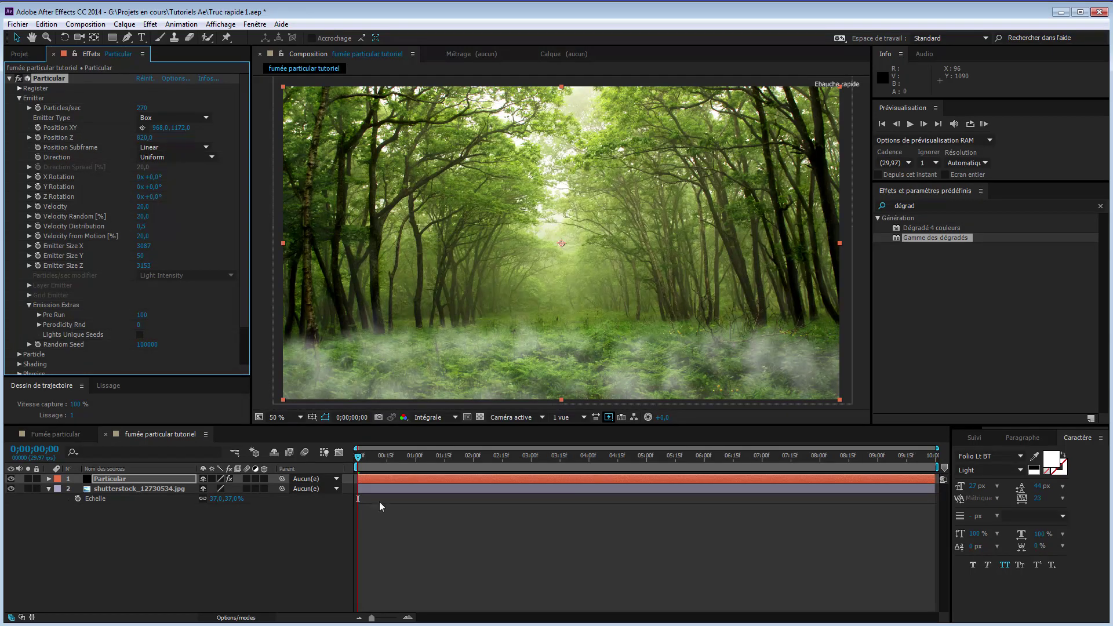
pyautogui.moveTo(358, 458); pyautogui.dragTo(398, 467)
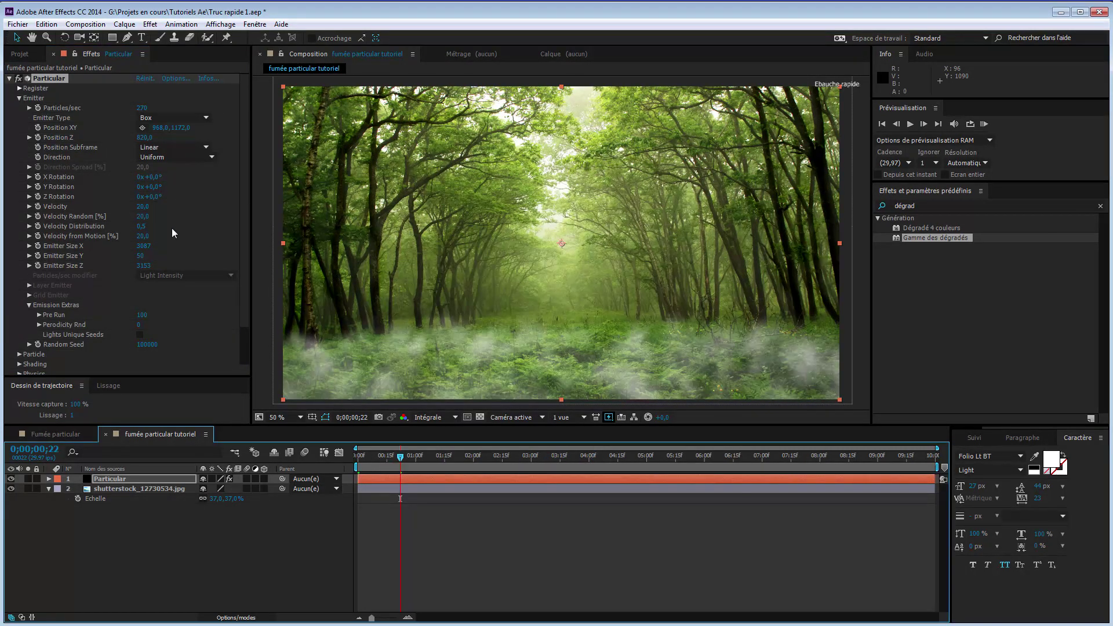
pyautogui.click(28, 305)
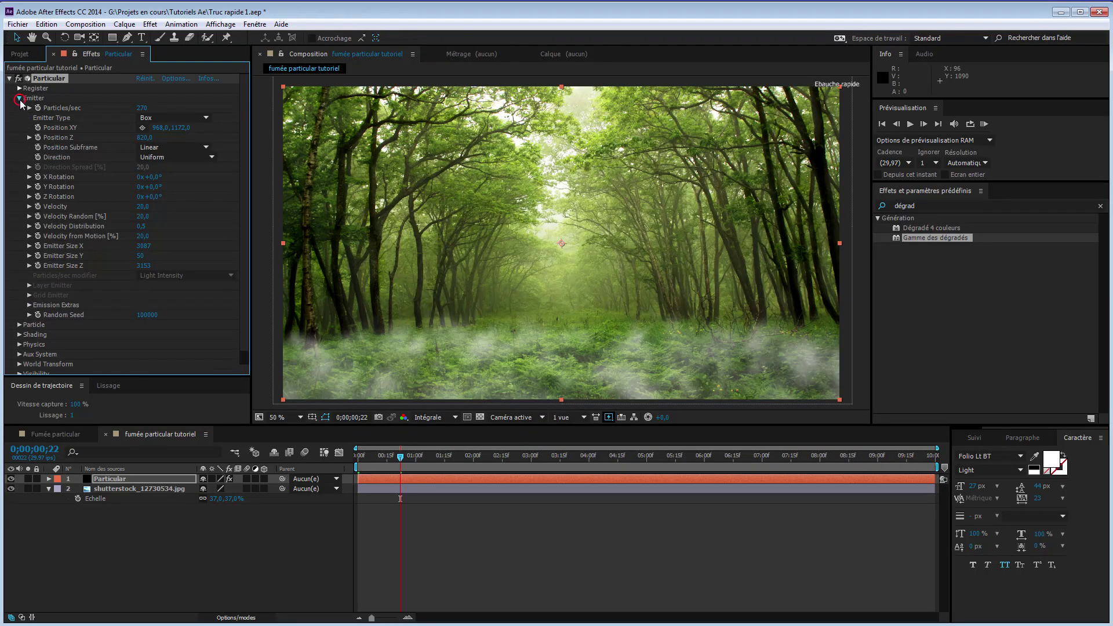
# Step: Set Particular's Physics Gravity to -5 and check the rising smoke at several points in time
pyautogui.click(19, 98)
pyautogui.click(19, 128)
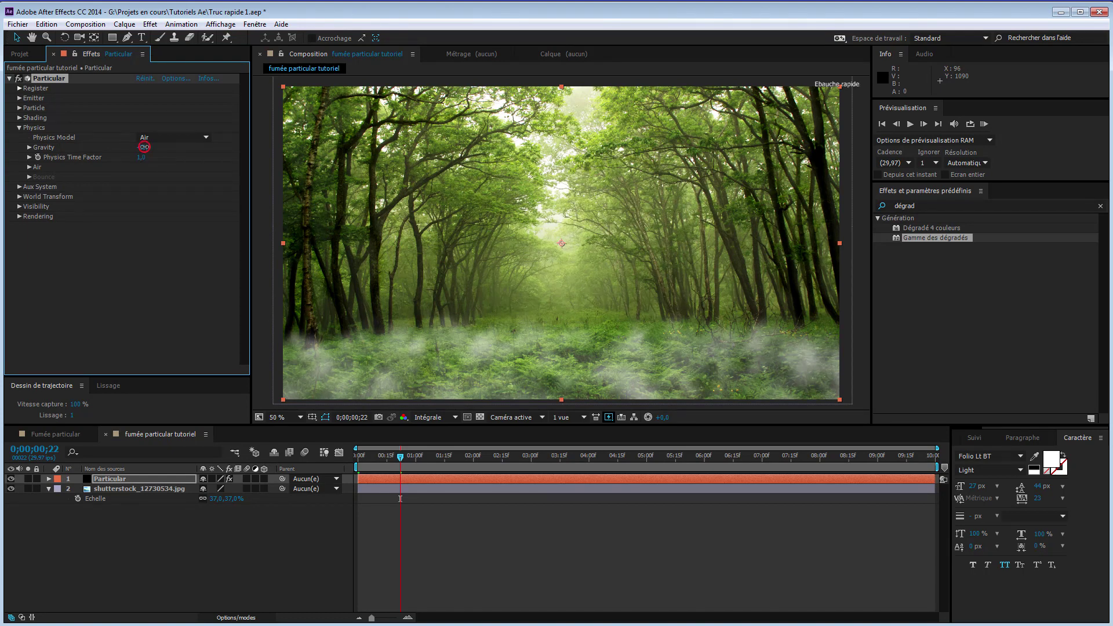
pyautogui.write('-5')
pyautogui.press('Return')
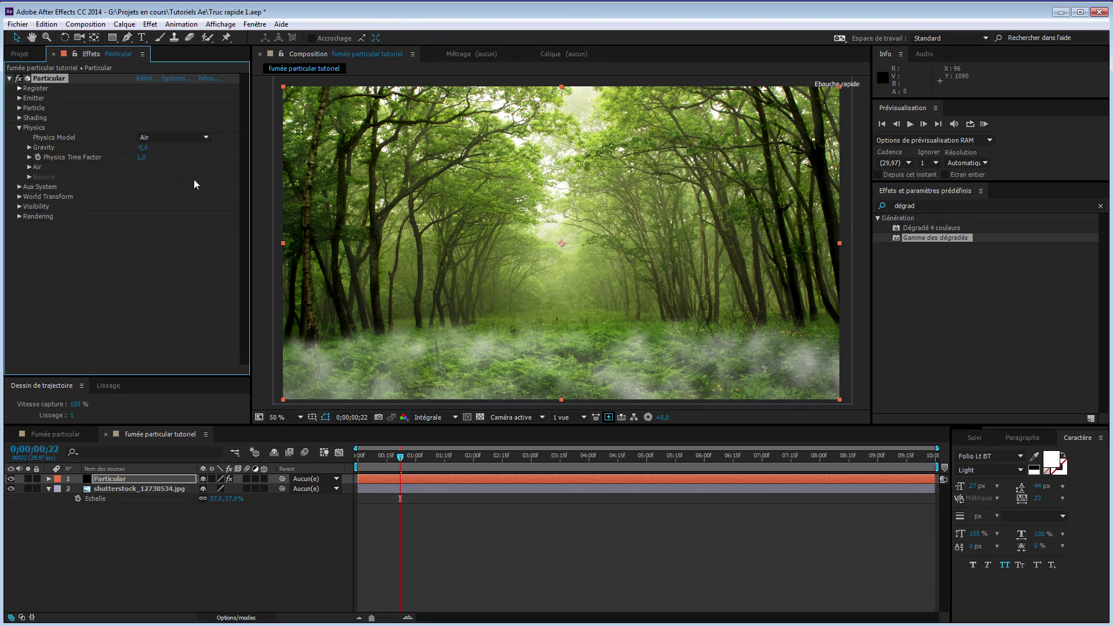
pyautogui.moveTo(400, 459); pyautogui.dragTo(752, 451)
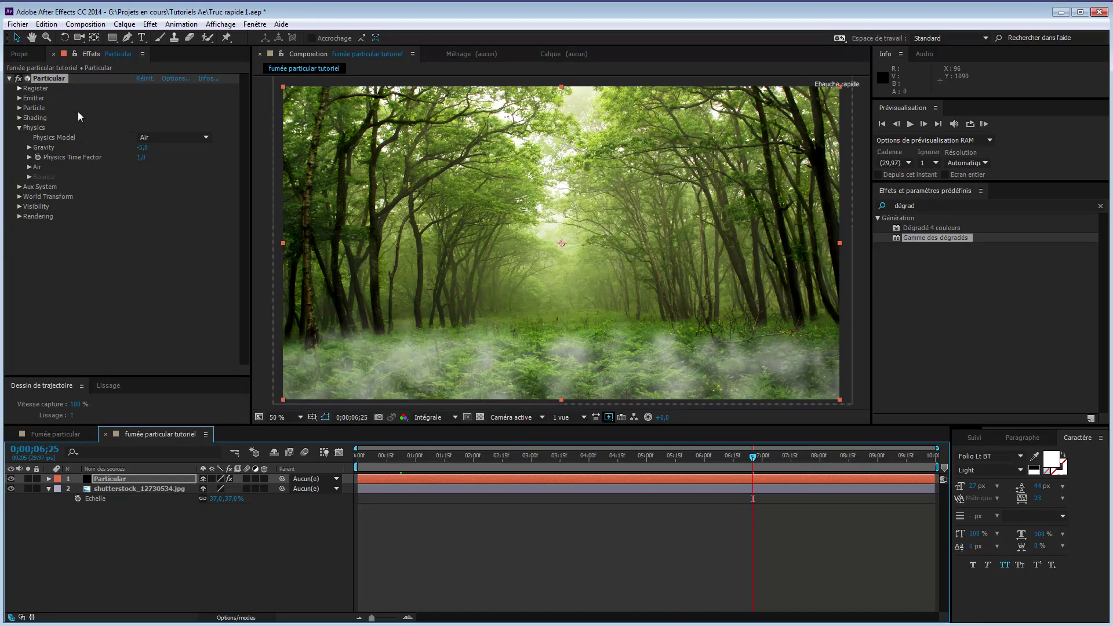
pyautogui.click(19, 128)
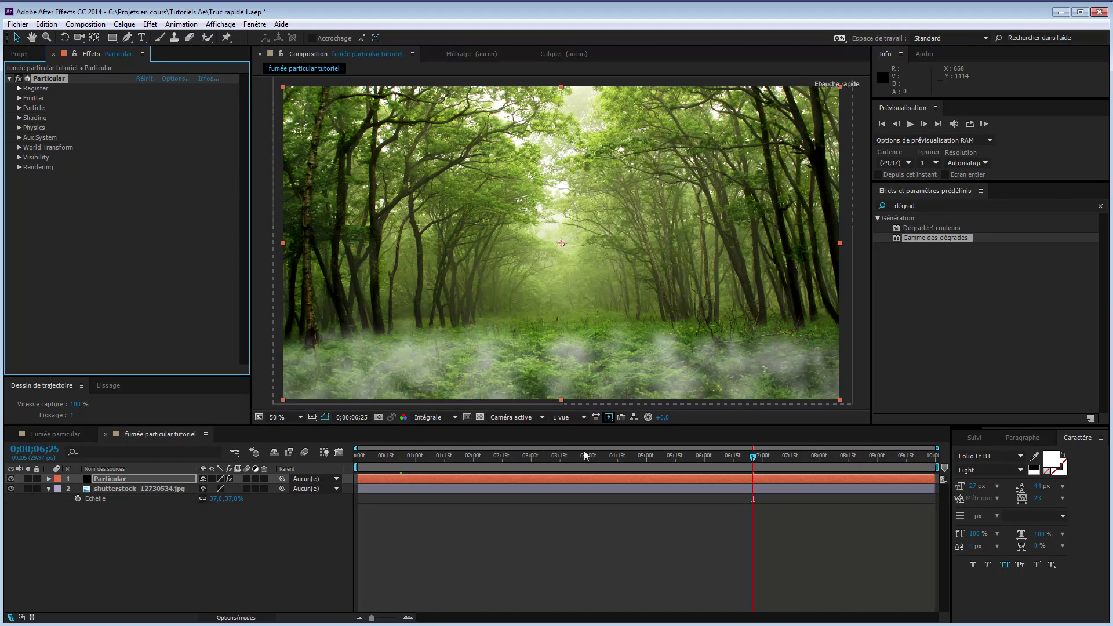
pyautogui.moveTo(752, 459); pyautogui.dragTo(592, 456)
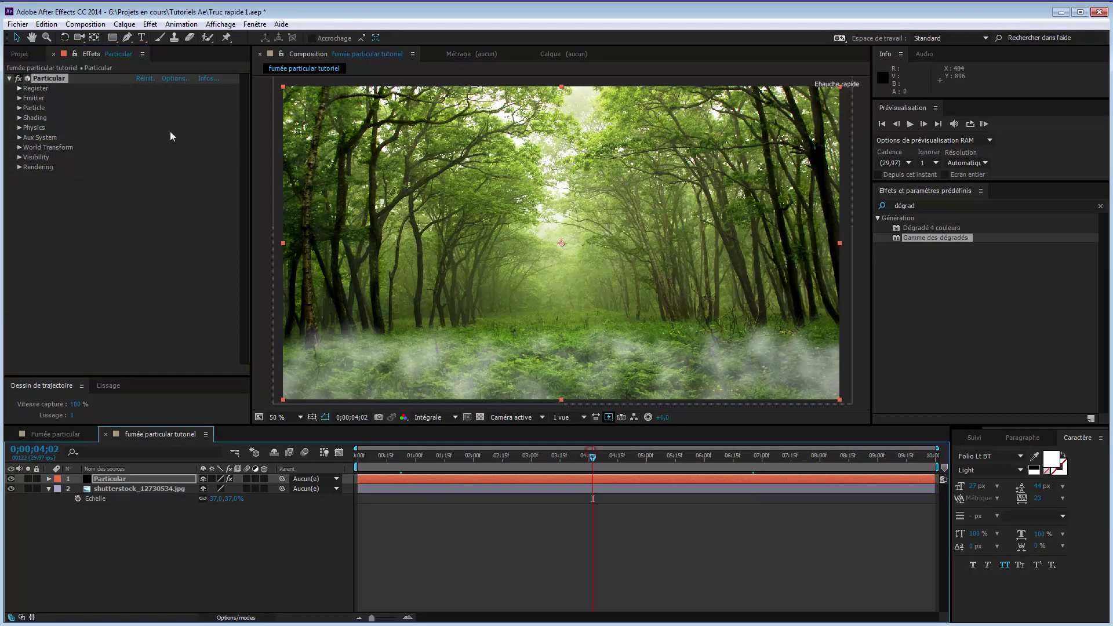
# Step: Set the particle Life to 2.2 seconds and preview the smoke animation
pyautogui.click(19, 108)
pyautogui.moveTo(140, 118)
pyautogui.mouseDown()
pyautogui.moveTo(195, 117)
pyautogui.moveTo(139, 121)
pyautogui.mouseUp()
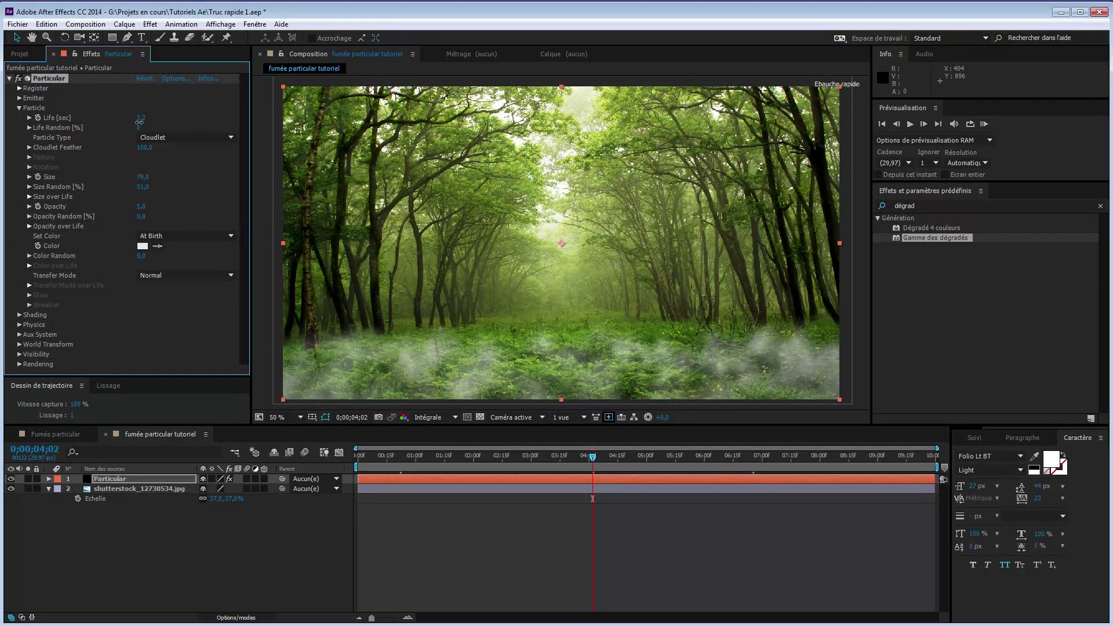
pyautogui.click(371, 458)
pyautogui.moveTo(416, 458); pyautogui.dragTo(617, 467)
pyautogui.press('KP_0')
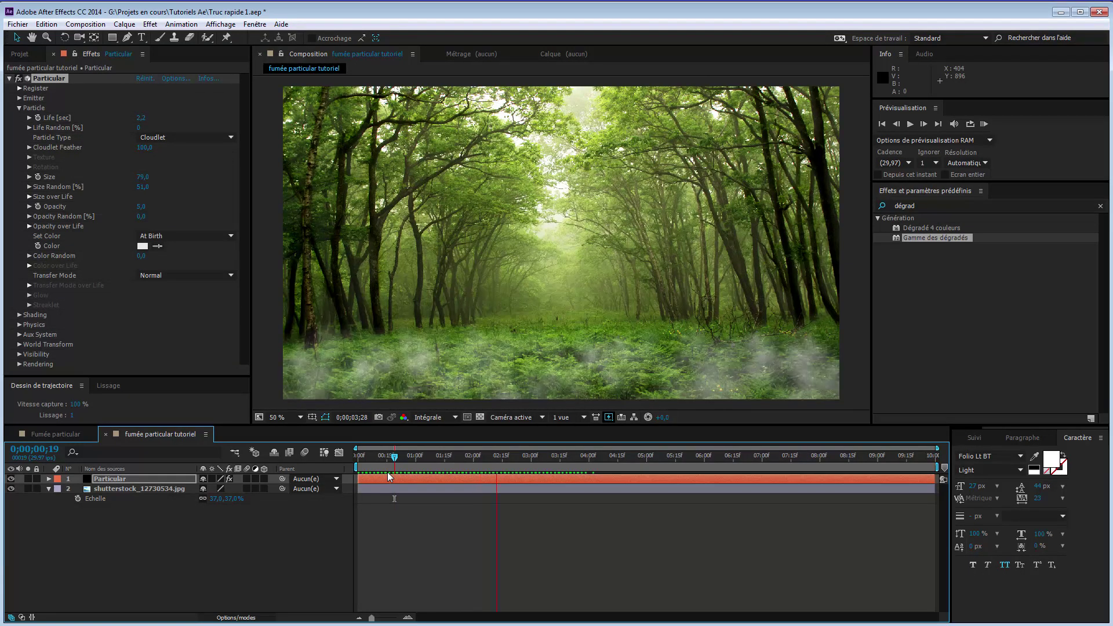
pyautogui.press('space')
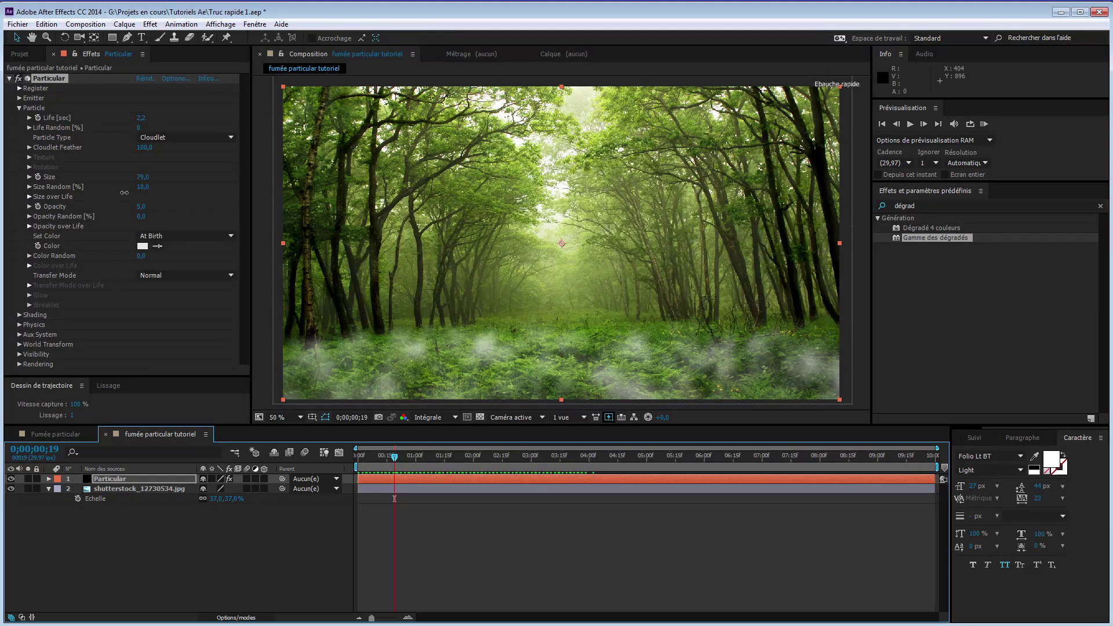
# Step: Reduce the particle Size Random to about 17% and the emitter's Velocity Random to 0%, and check a later frame
pyautogui.moveTo(127, 191); pyautogui.dragTo(127, 190)
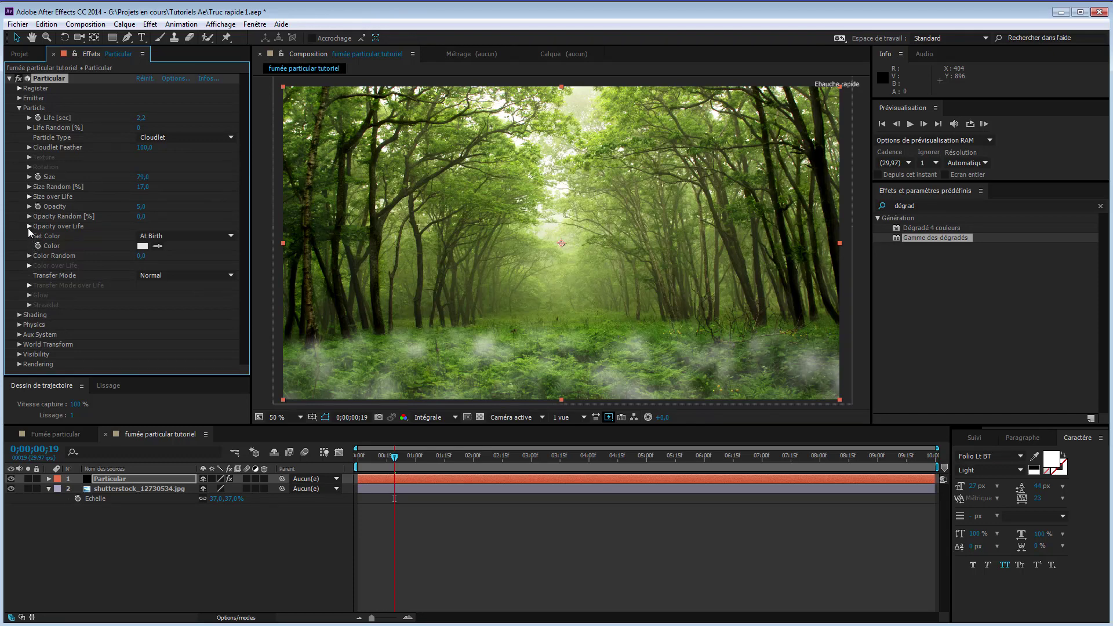
pyautogui.click(19, 97)
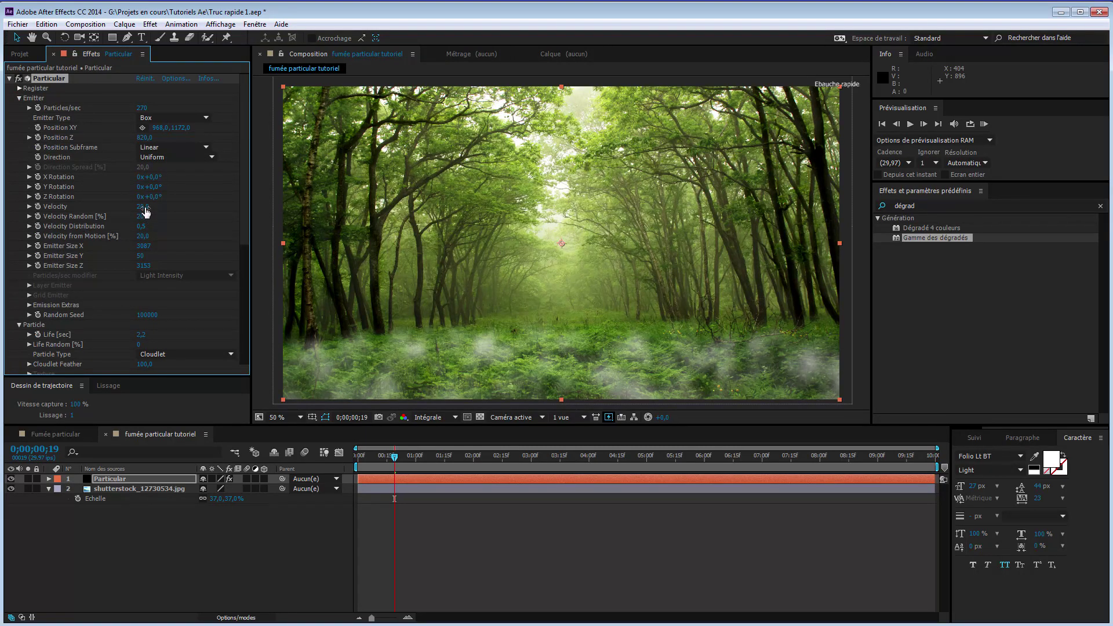
pyautogui.moveTo(142, 208)
pyautogui.mouseDown()
pyautogui.moveTo(130, 217)
pyautogui.moveTo(143, 209)
pyautogui.mouseUp()
pyautogui.moveTo(142, 218); pyautogui.dragTo(130, 218)
pyautogui.moveTo(393, 458); pyautogui.dragTo(467, 466)
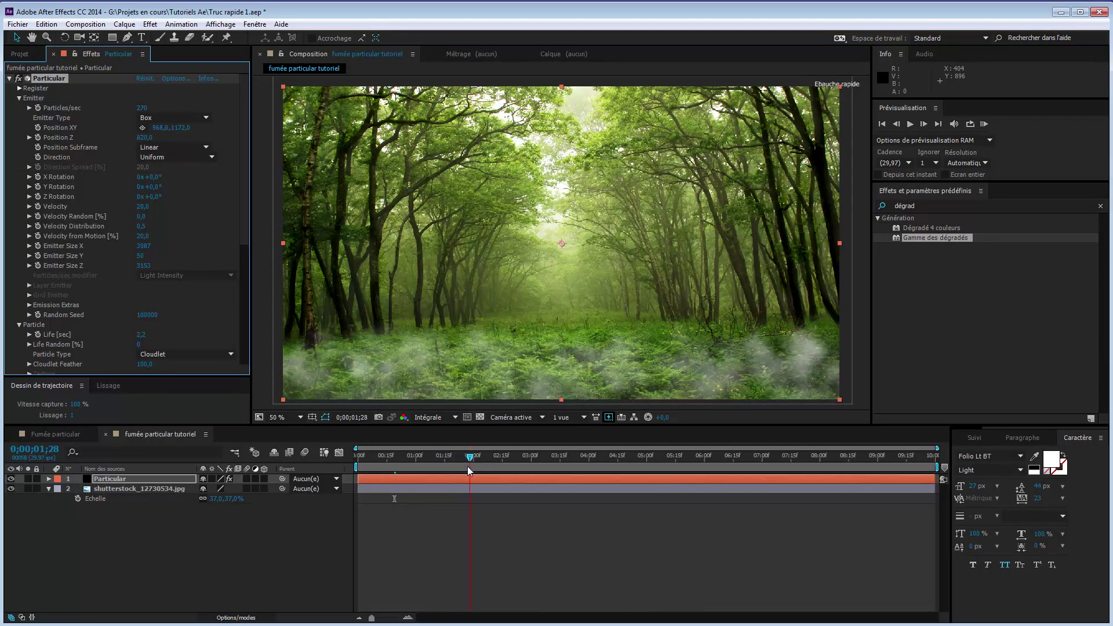
# Step: Set the emitter's Velocity from Motion to 1% and scrub through the composition to check the smoke
pyautogui.click(143, 235)
pyautogui.write('1')
pyautogui.press('Return')
pyautogui.moveTo(371, 456); pyautogui.dragTo(699, 460)
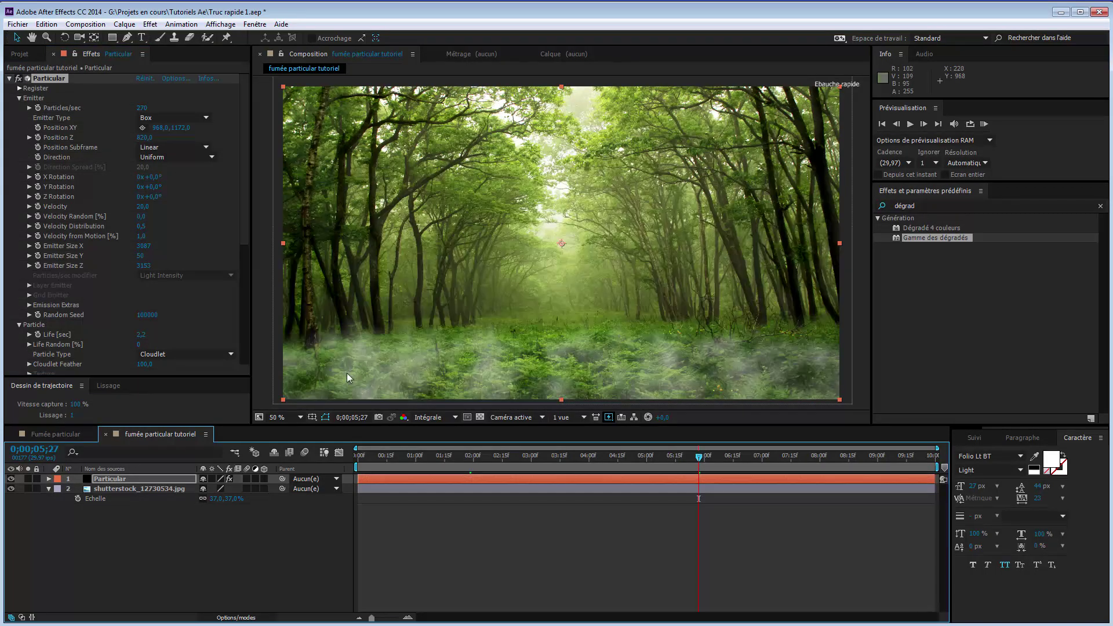
pyautogui.click(19, 98)
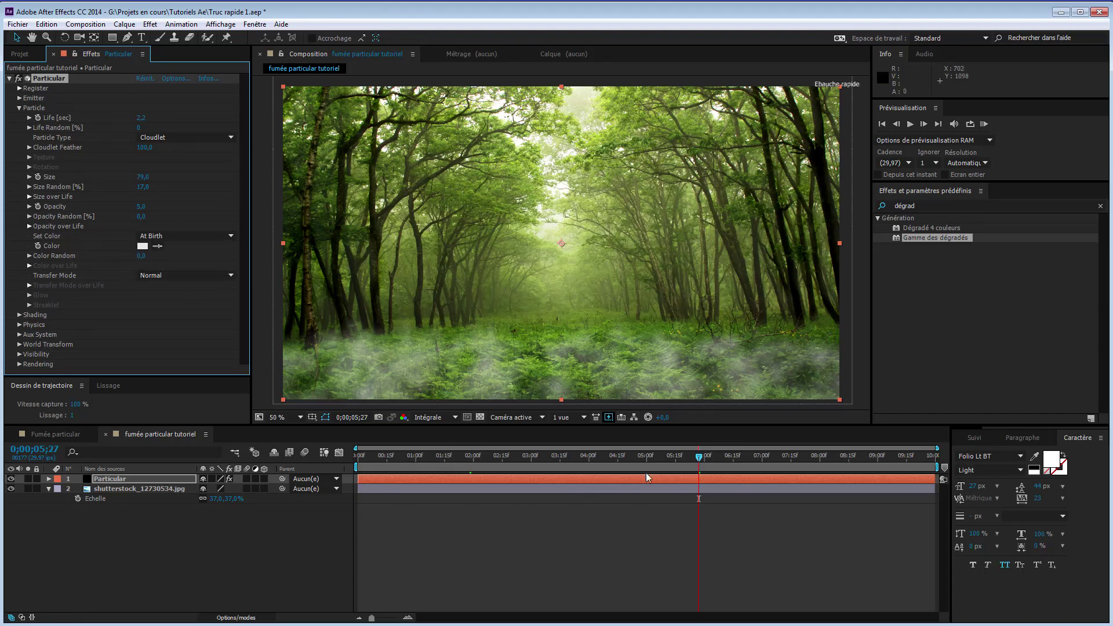
pyautogui.moveTo(700, 456); pyautogui.dragTo(781, 457)
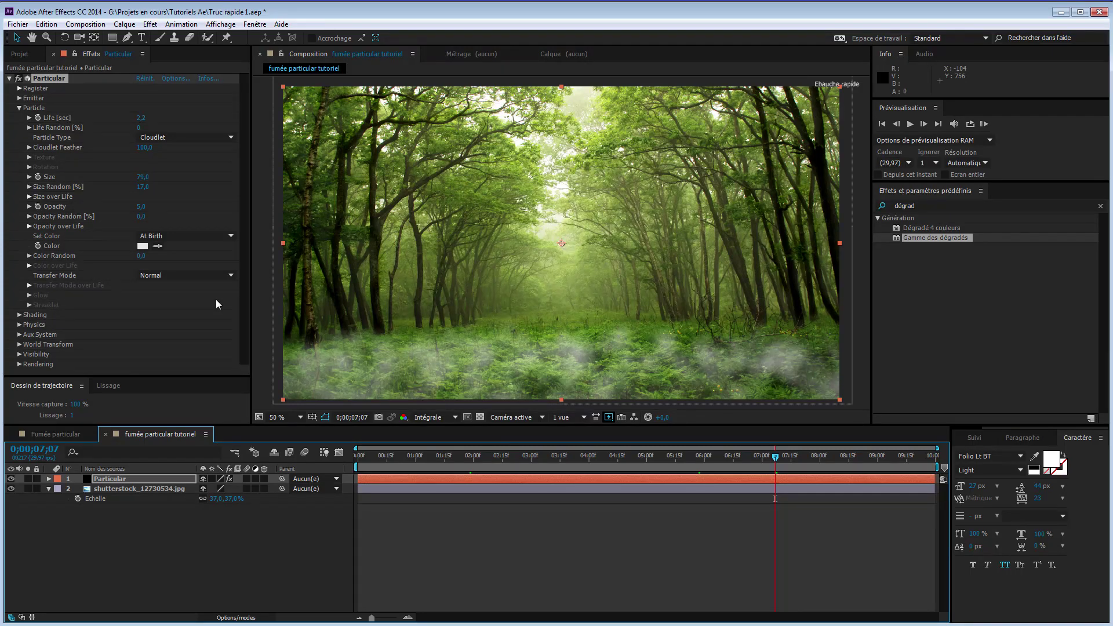
pyautogui.moveTo(779, 458); pyautogui.dragTo(559, 459)
pyautogui.moveTo(600, 457); pyautogui.dragTo(791, 467)
pyautogui.moveTo(384, 458); pyautogui.dragTo(356, 464)
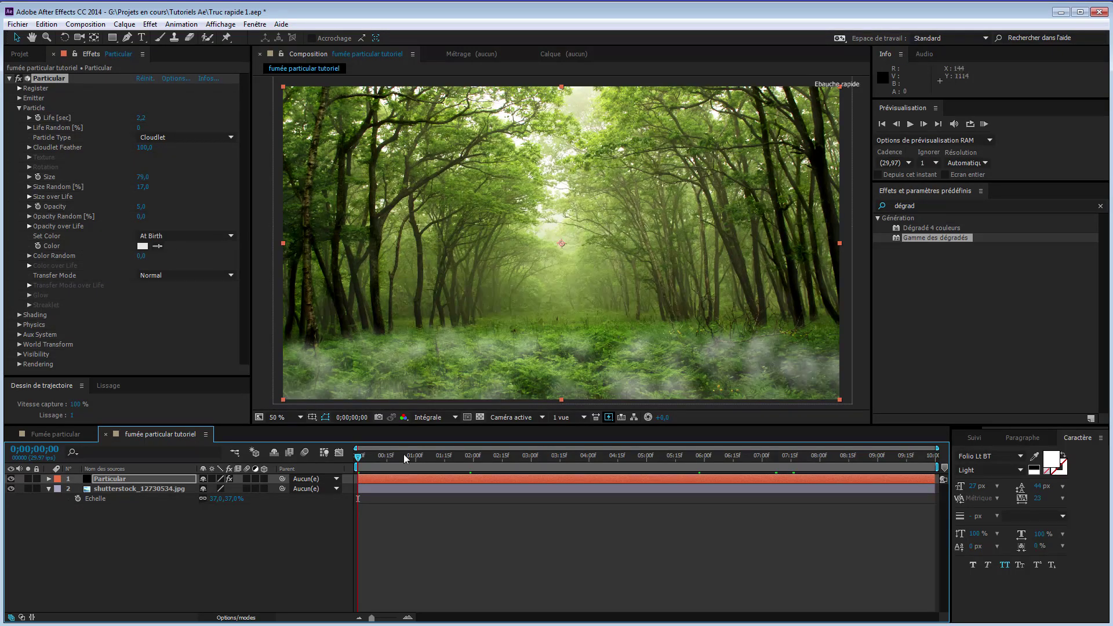
pyautogui.moveTo(360, 457); pyautogui.dragTo(607, 459)
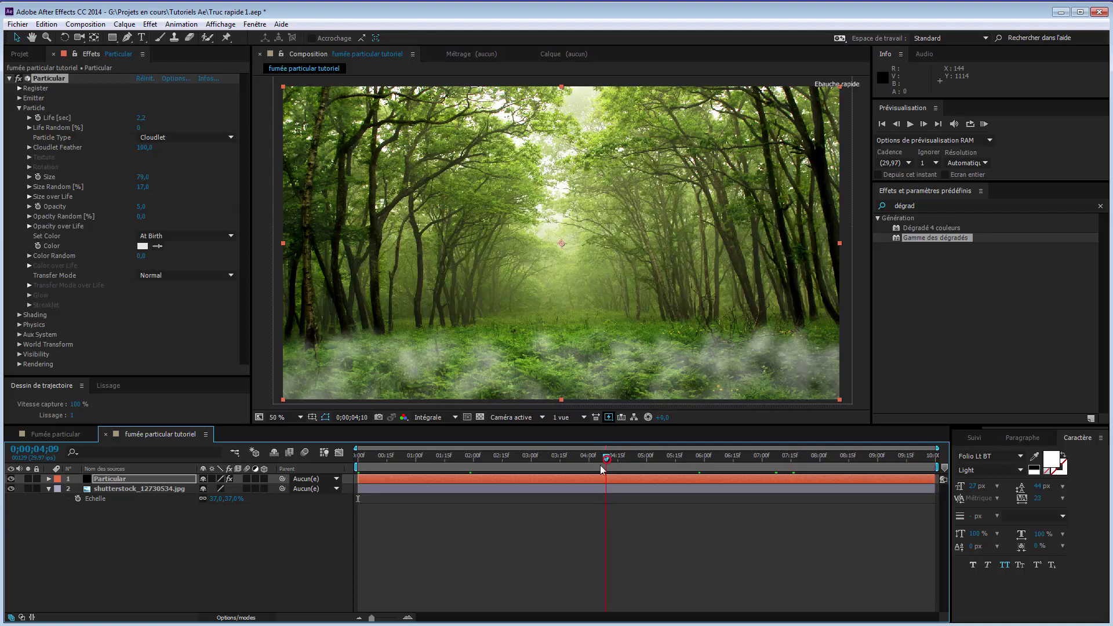
# Step: Sample the particle Color from the pale green mist in the middle of the forest photo and check the tinted smoke
pyautogui.click(157, 246)
pyautogui.click(528, 274)
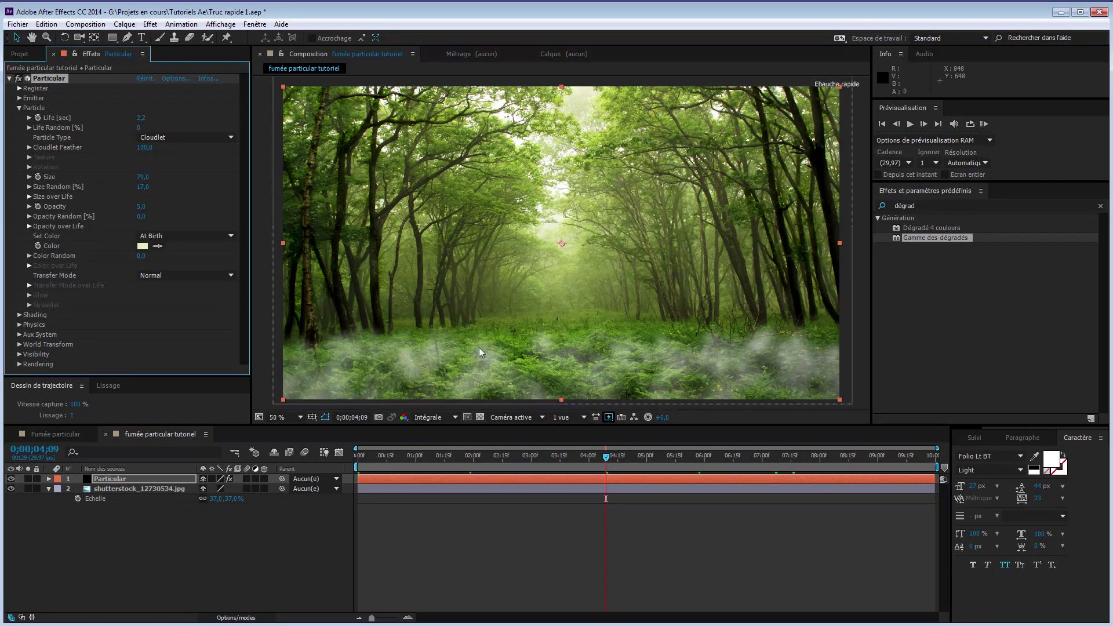
pyautogui.moveTo(604, 458)
pyautogui.mouseDown()
pyautogui.moveTo(427, 464)
pyautogui.moveTo(465, 475)
pyautogui.moveTo(617, 472)
pyautogui.mouseUp()
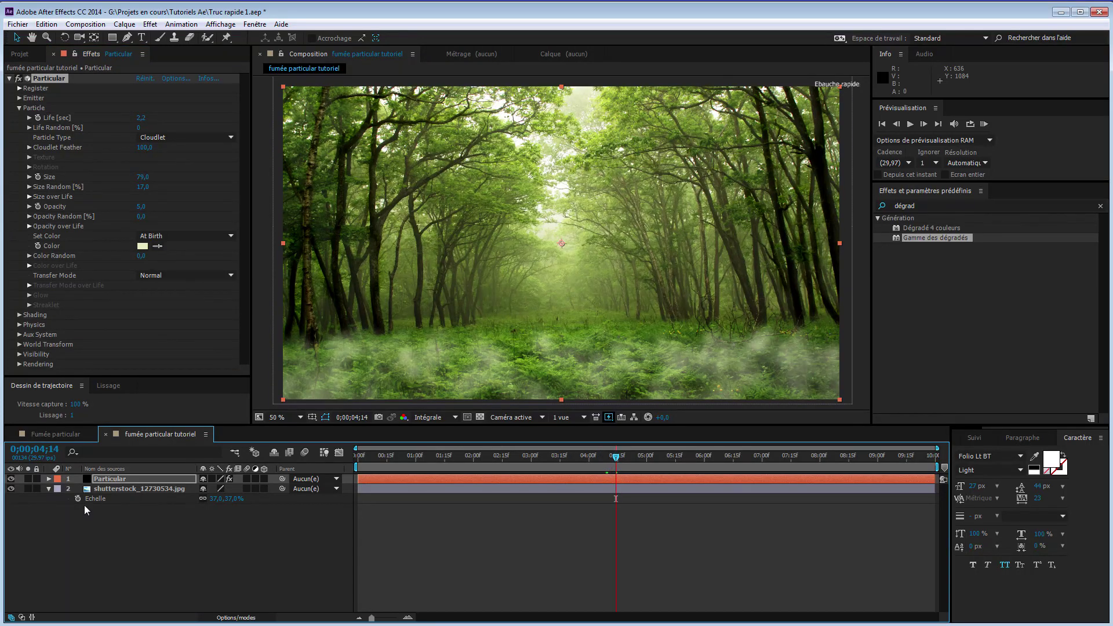
# Step: Lower the Particular layer's opacity to 72% and return to the first frame
pyautogui.click(124, 479)
pyautogui.press('t')
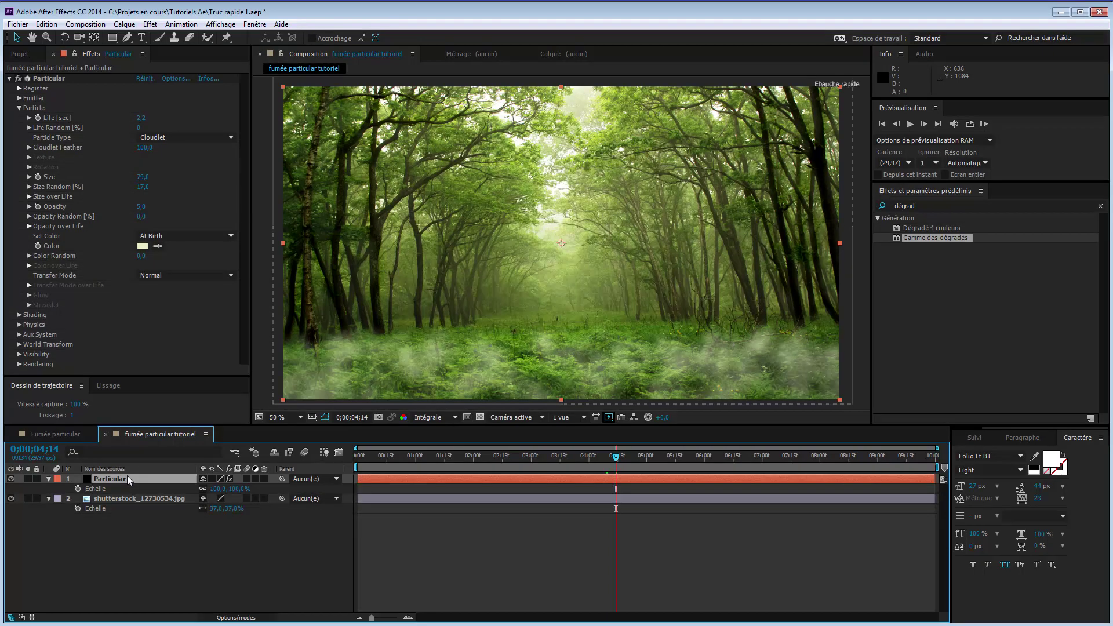
pyautogui.moveTo(207, 490); pyautogui.dragTo(196, 489)
pyautogui.moveTo(617, 460); pyautogui.dragTo(353, 463)
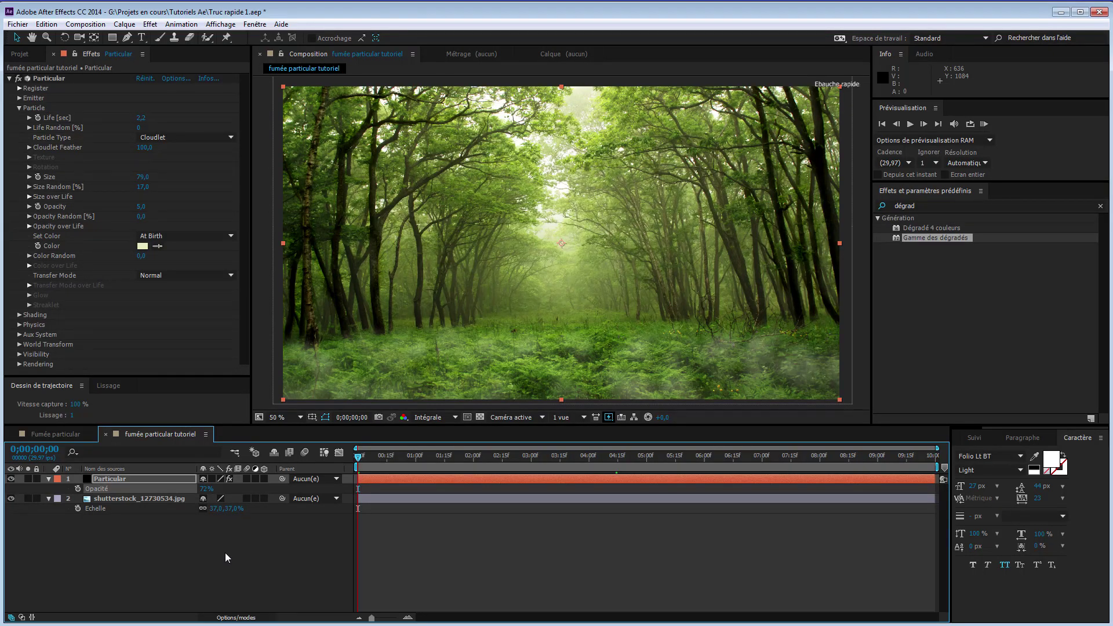
pyautogui.click(19, 107)
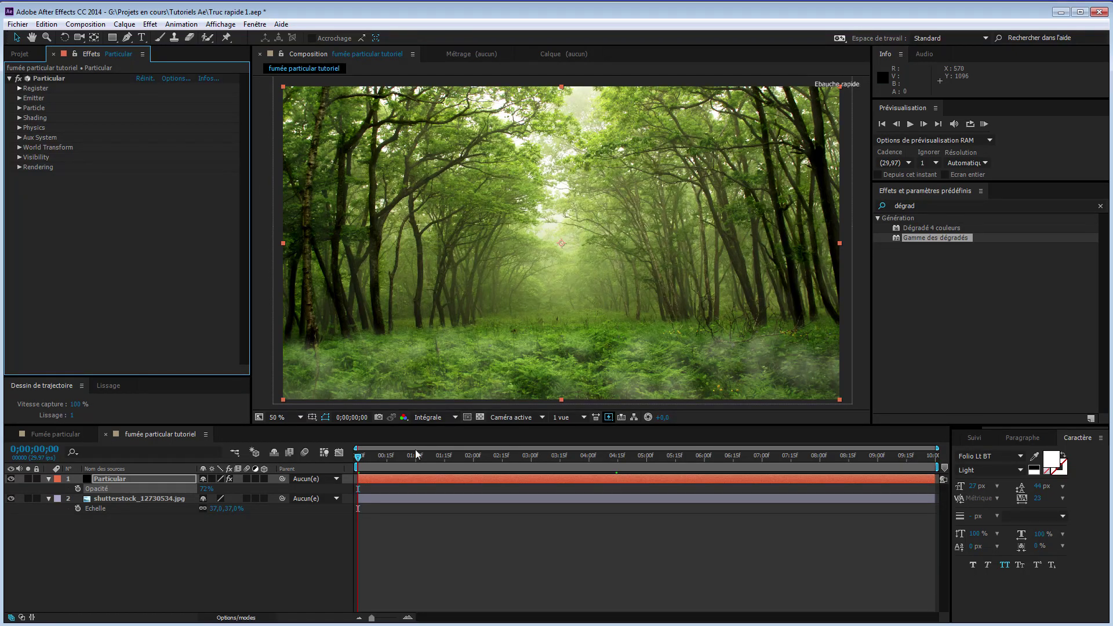
pyautogui.moveTo(361, 455)
pyautogui.mouseDown()
pyautogui.moveTo(718, 457)
pyautogui.moveTo(354, 460)
pyautogui.mouseUp()
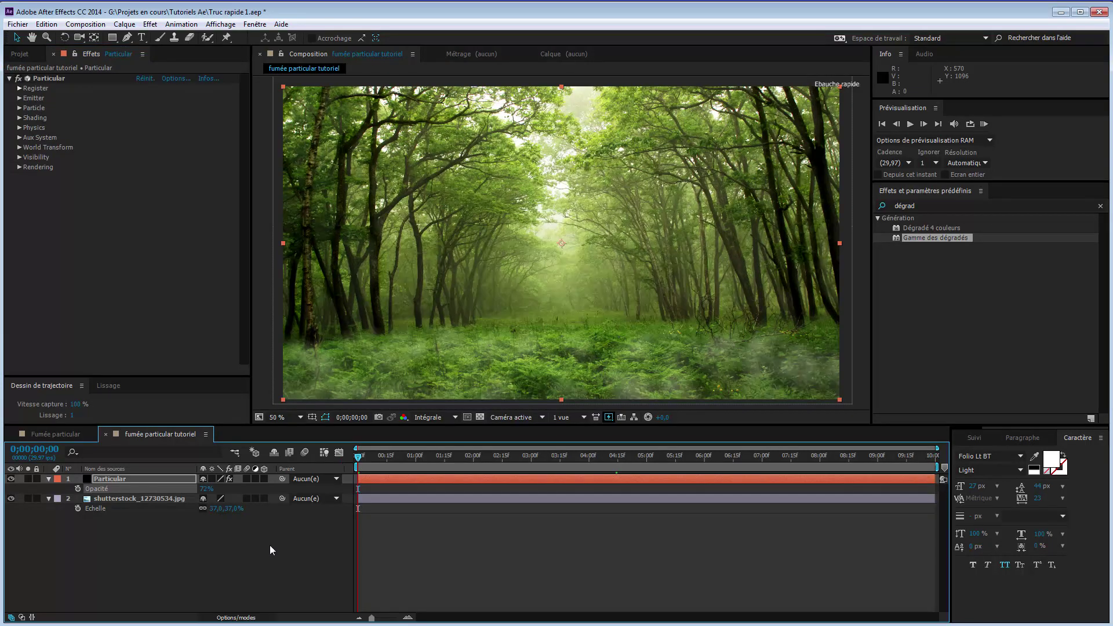